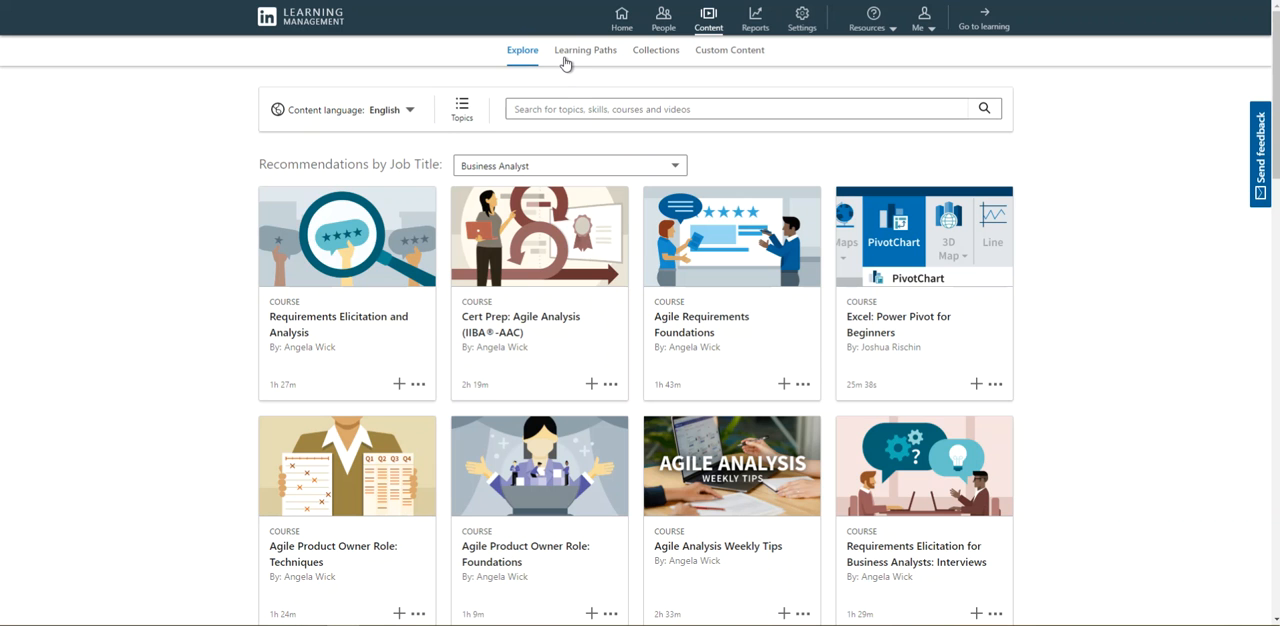
- View the Learning Paths and Collections pages and return to Learning Paths
click(565, 56)
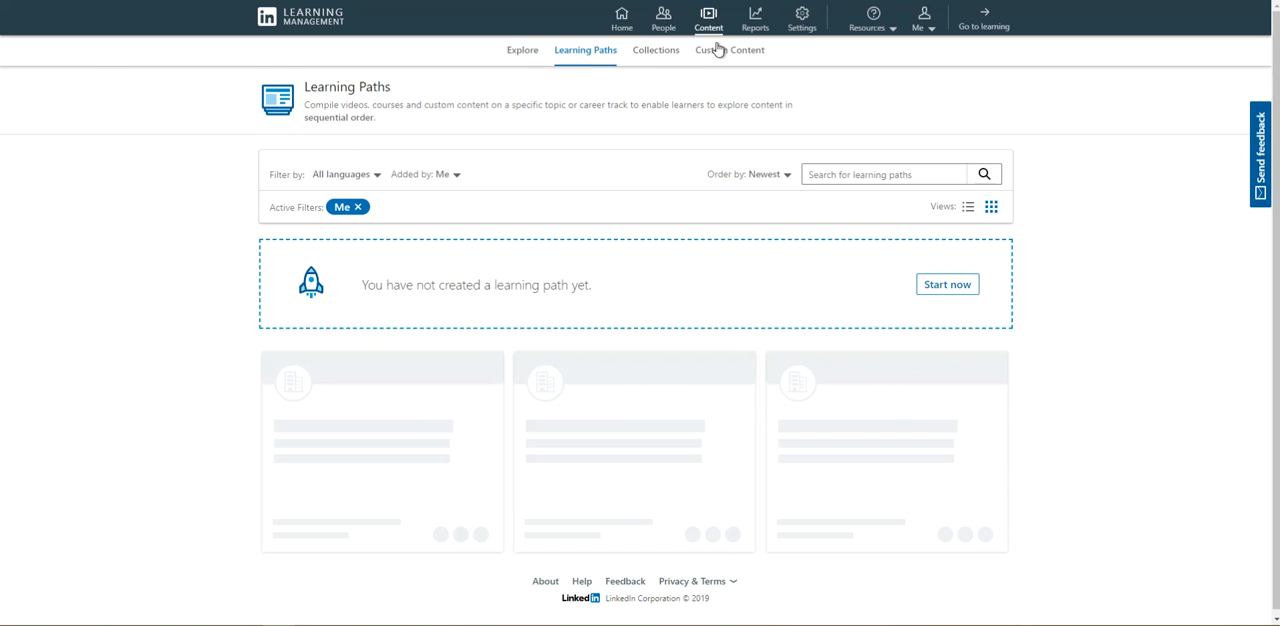
click(650, 55)
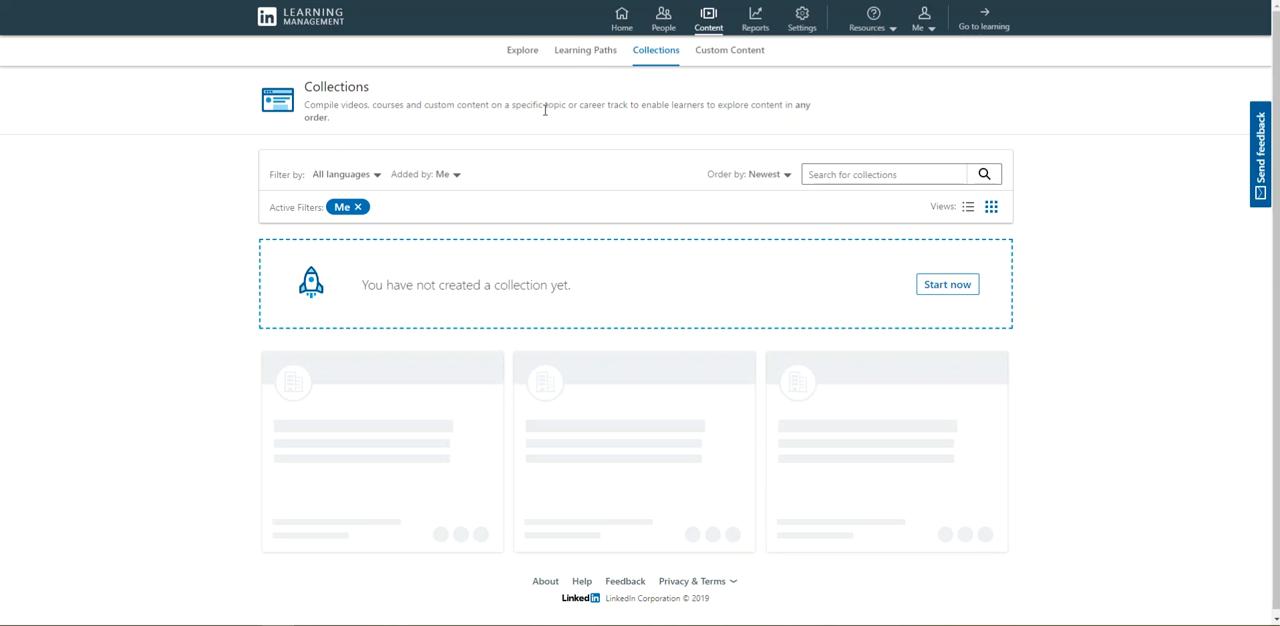
click(583, 56)
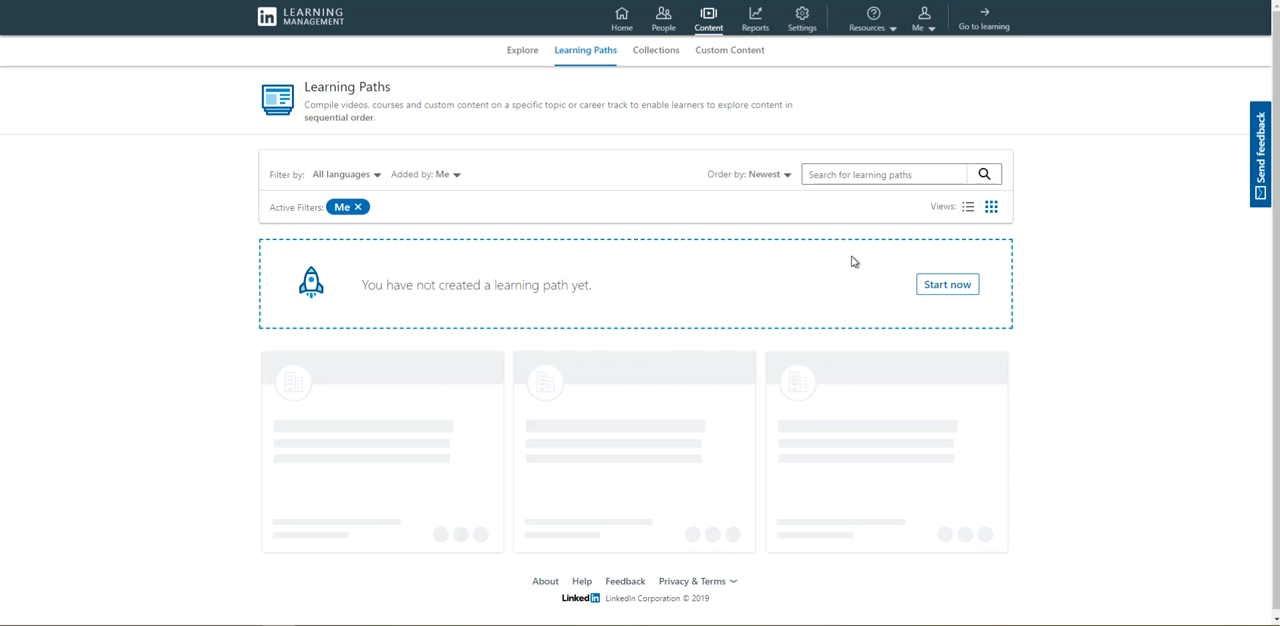
- Create an English learning path titled "Hello" with the description "ways to say hello"
click(930, 288)
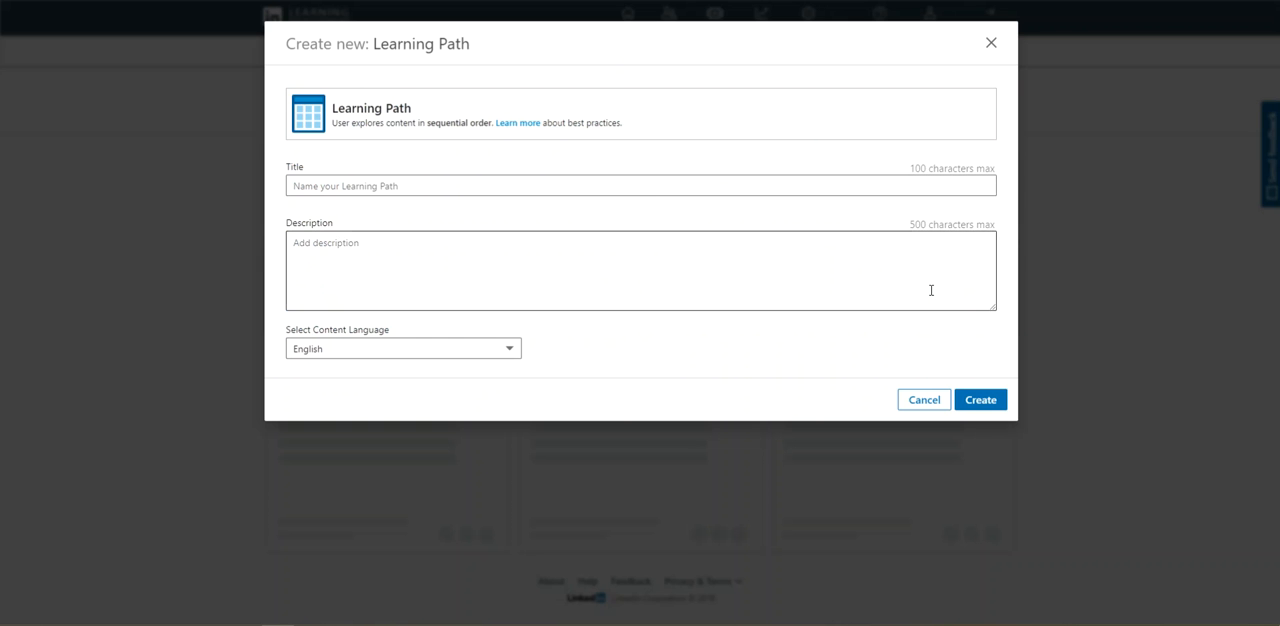
click(512, 180)
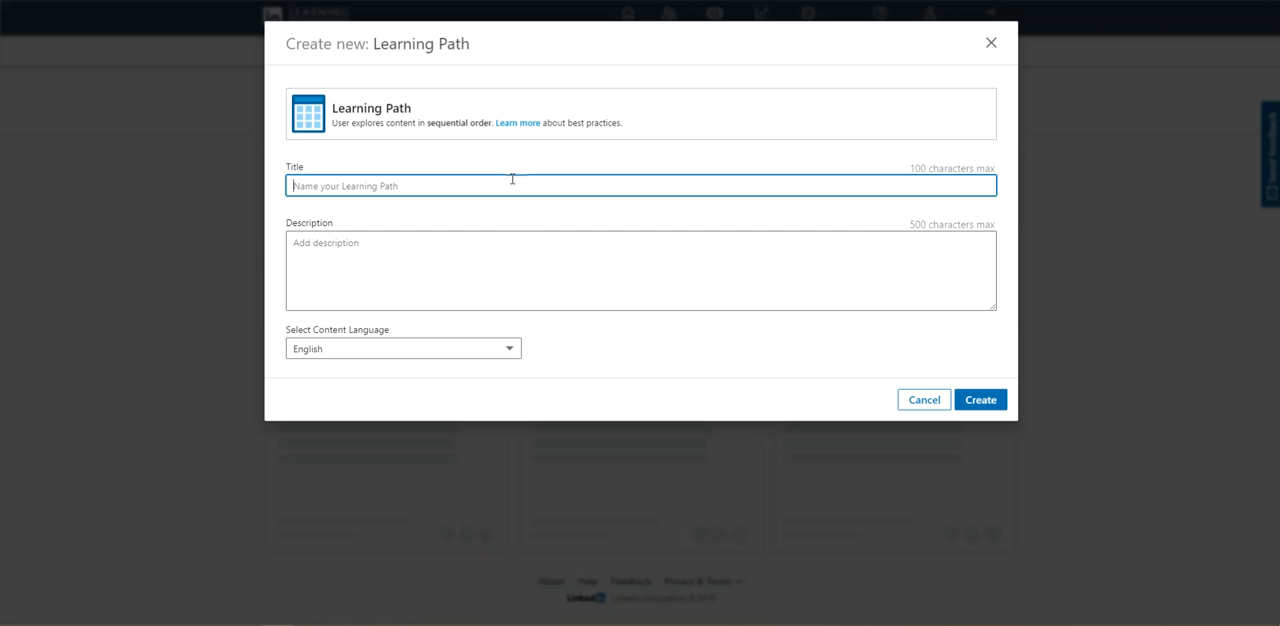
text(Hello)
click(402, 254)
text(ways to say hello)
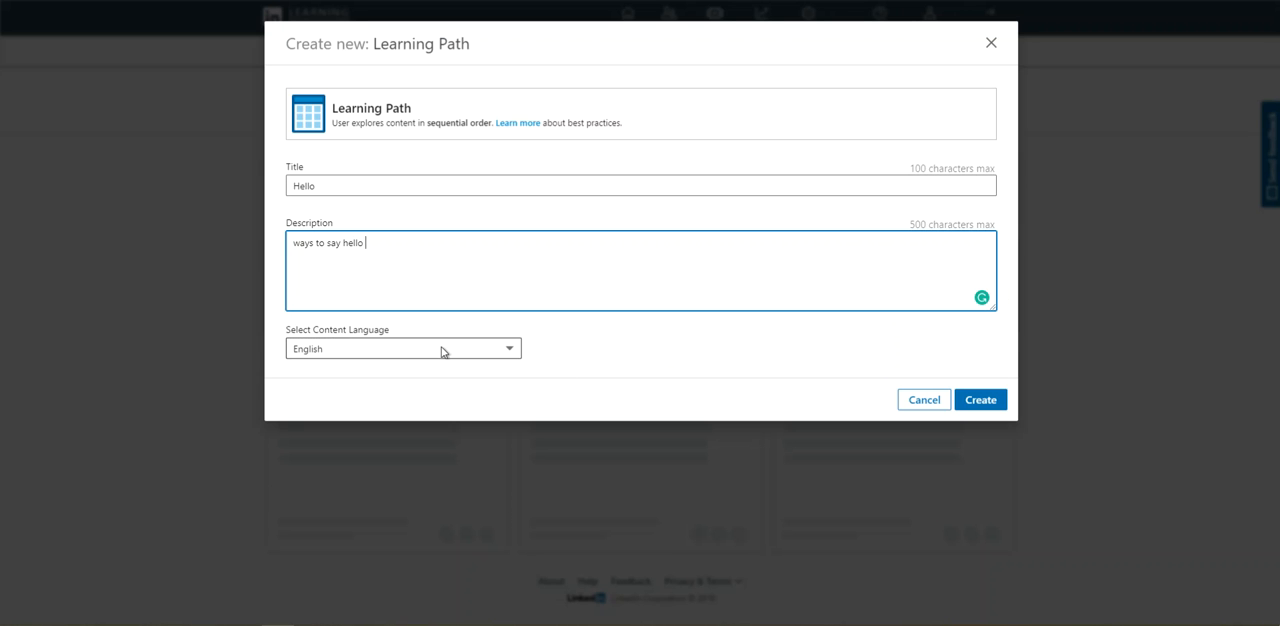
click(978, 398)
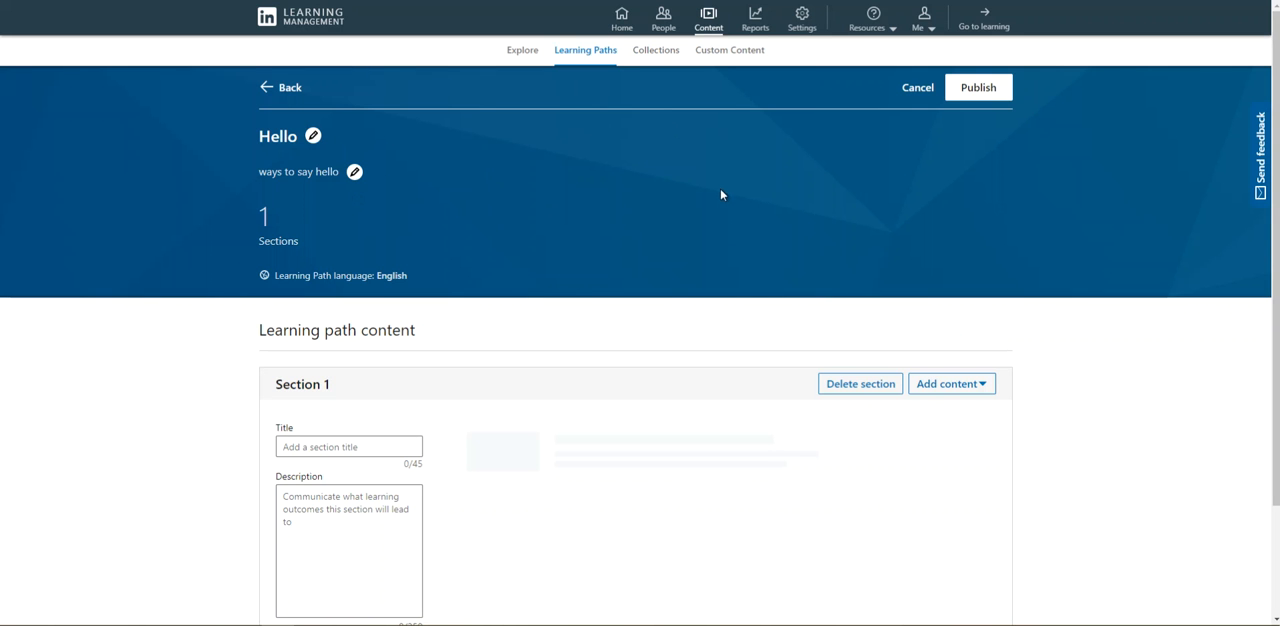
- Add a second section to the learning path and delete it again
scroll(603, 213, down, 2)
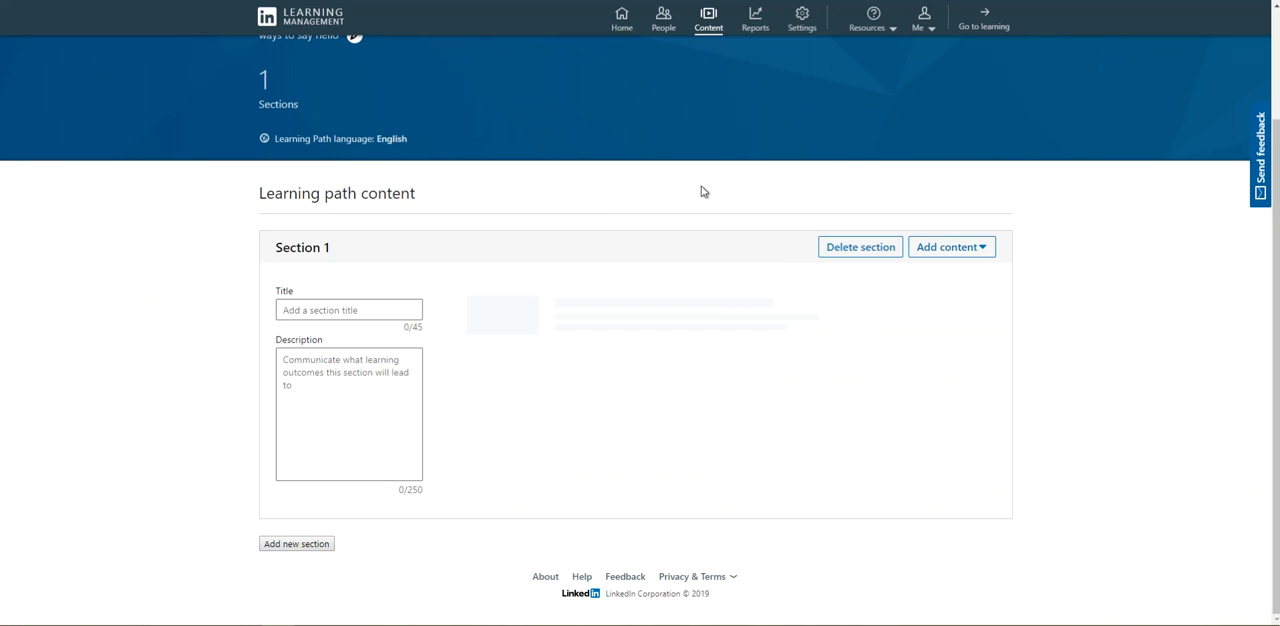
click(319, 315)
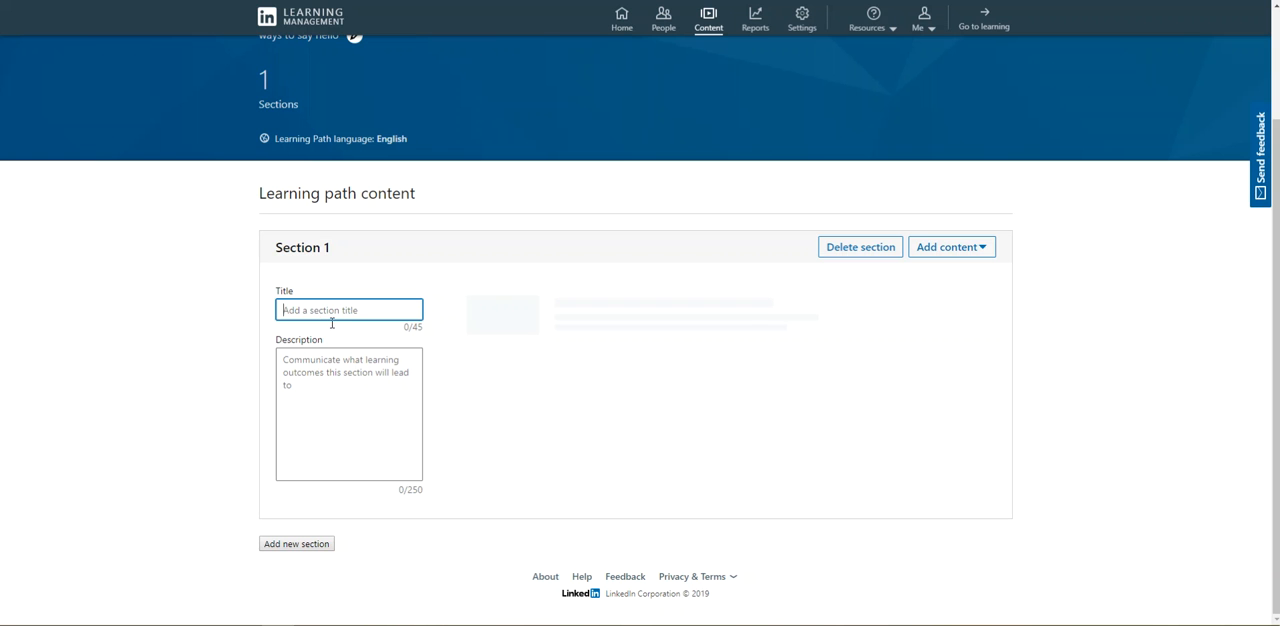
click(316, 545)
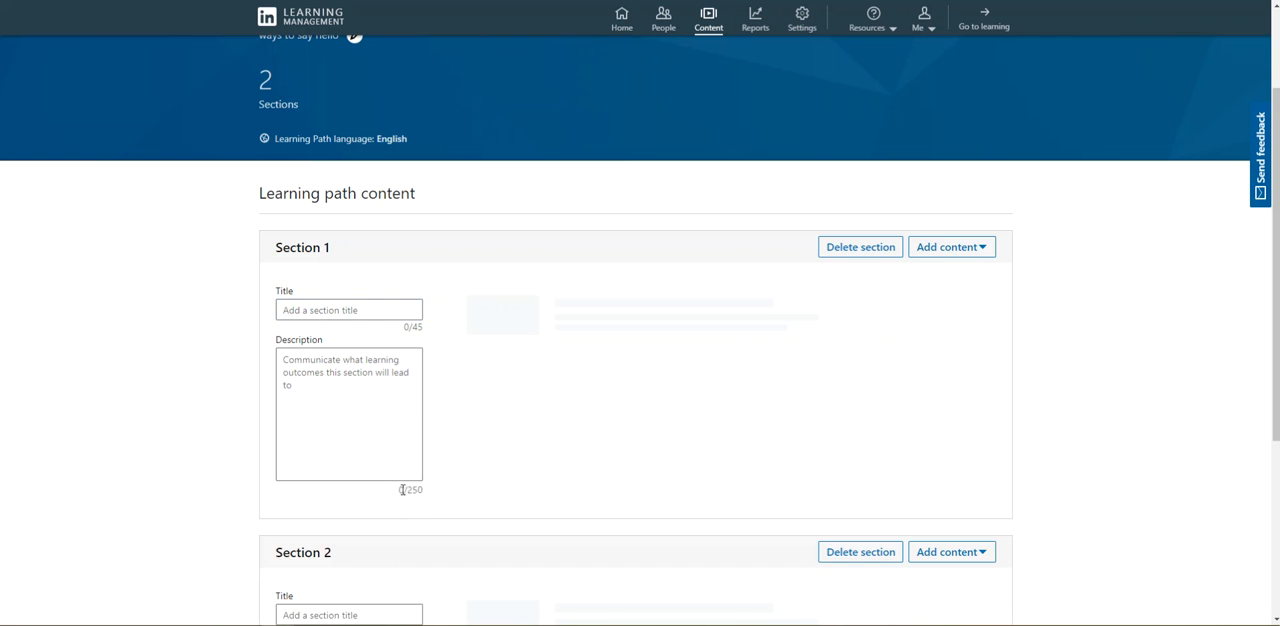
scroll(380, 555, down, 3)
scroll(323, 492, up, 3)
scroll(323, 495, down, 3)
scroll(322, 540, up, 3)
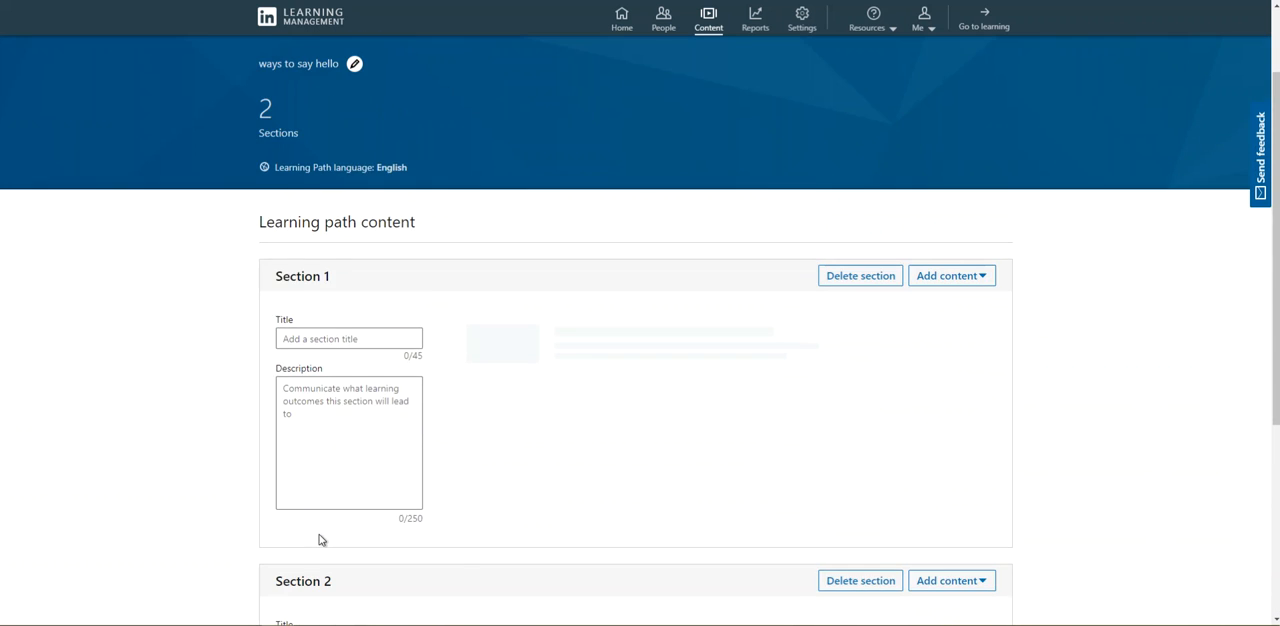
scroll(323, 537, down, 1)
click(862, 452)
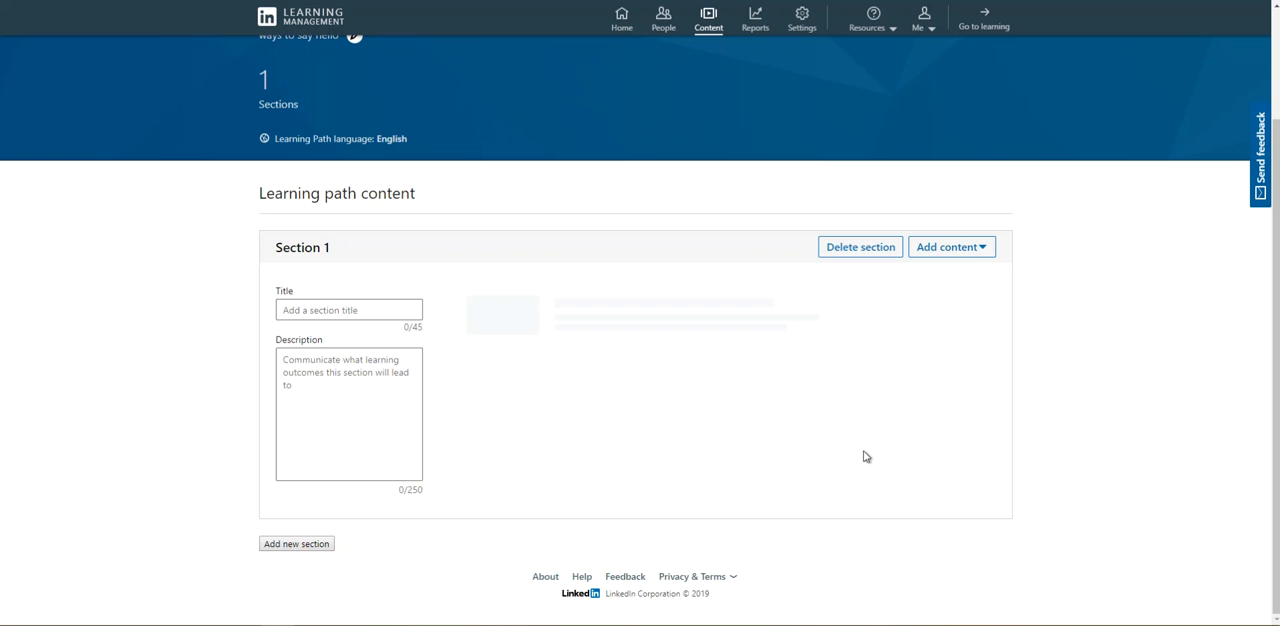
- Give Section 1 the title "Wow" and the placeholder description "sdfdsfasfasdfsxadz"
click(362, 310)
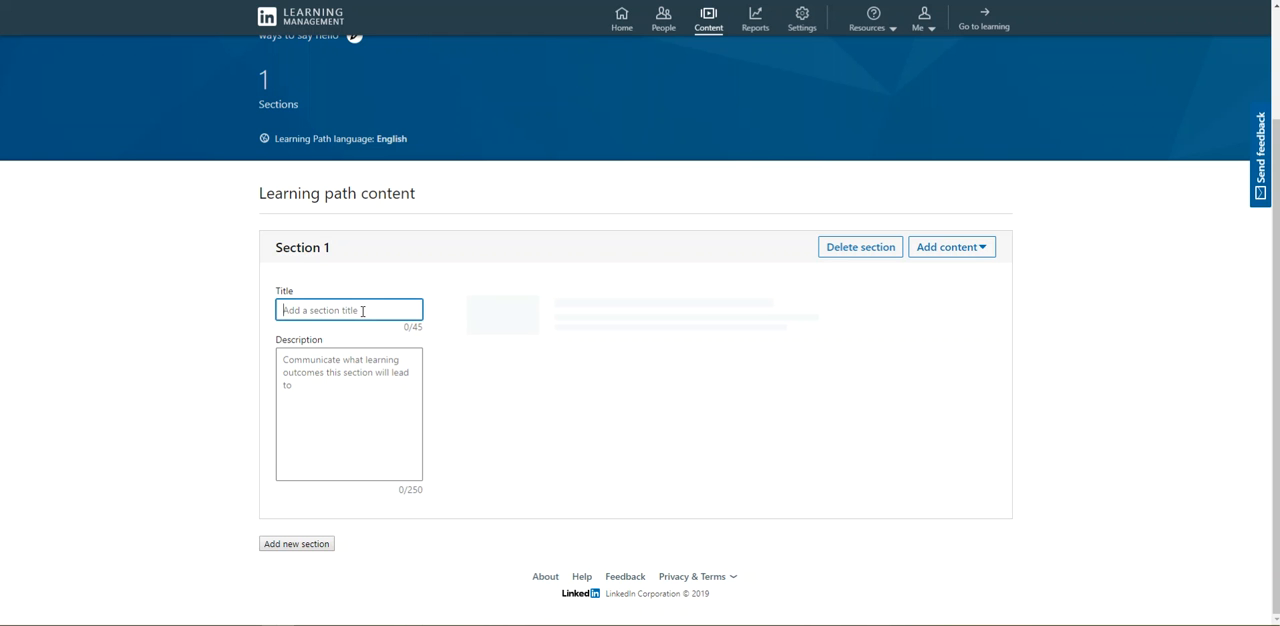
text(Wow)
click(320, 353)
text(sdfdsfasfasdfsxadz)
click(664, 425)
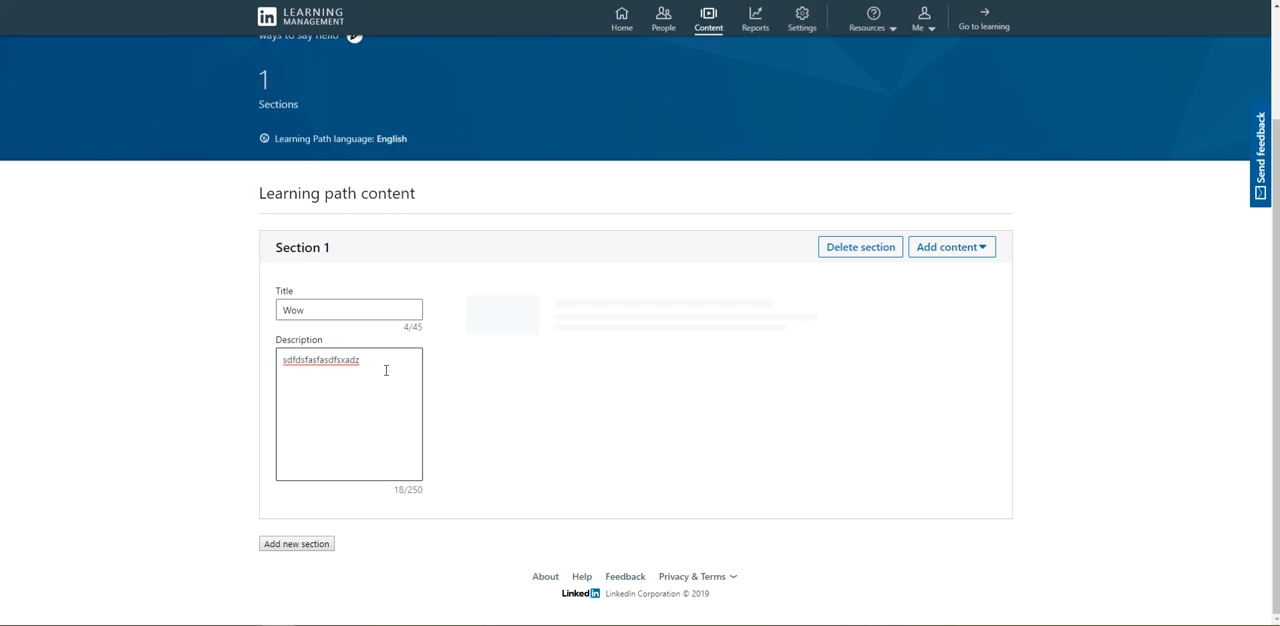
- Clear the description and the title of Section 1
drag(379, 366, 268, 354)
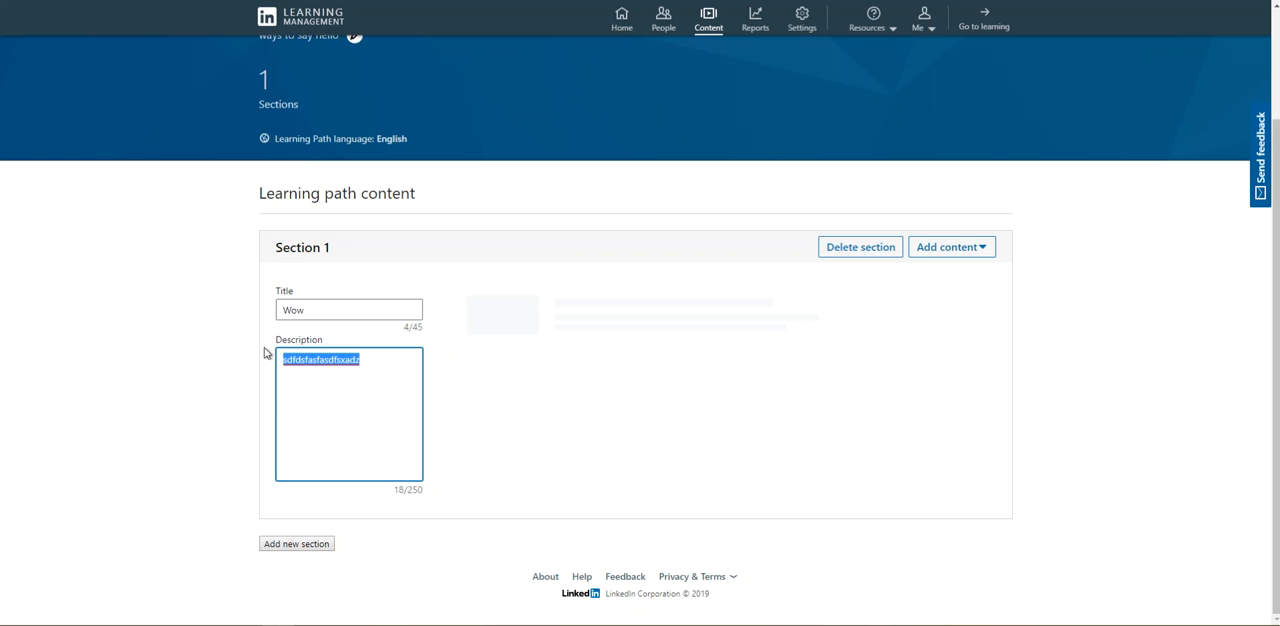
key(BackSpace)
drag(320, 309, 223, 306)
key(BackSpace)
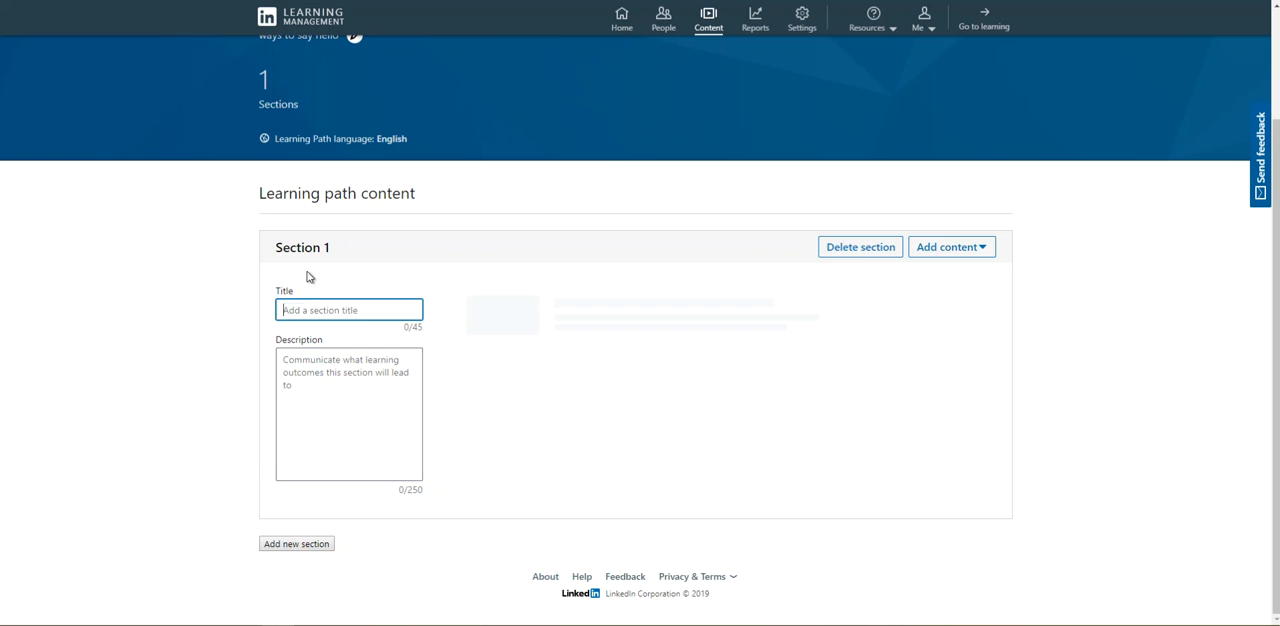
- Start adding existing content to Section 1 and search for "business software and tools"
click(960, 252)
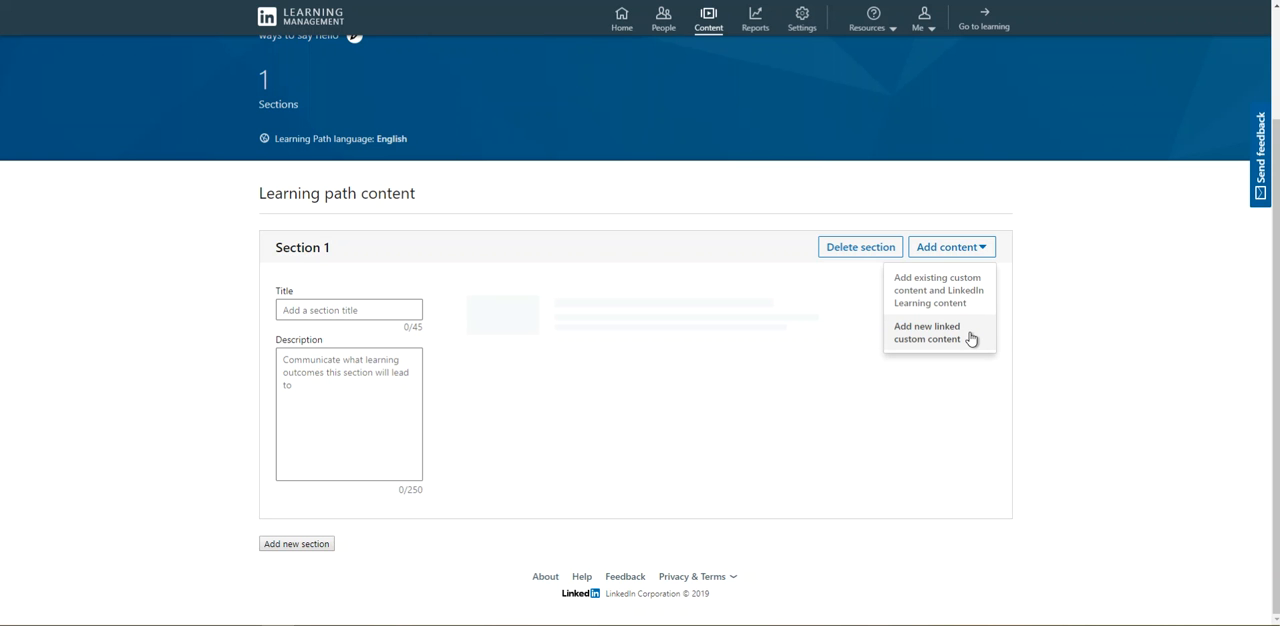
click(940, 297)
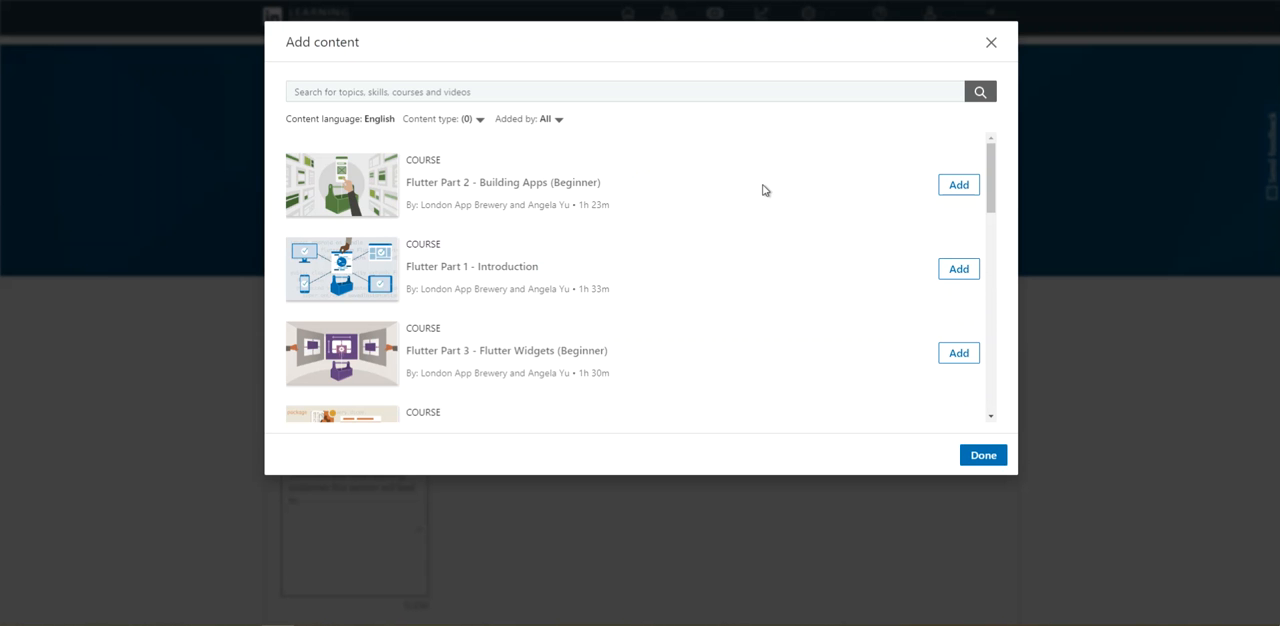
click(391, 94)
text(Business)
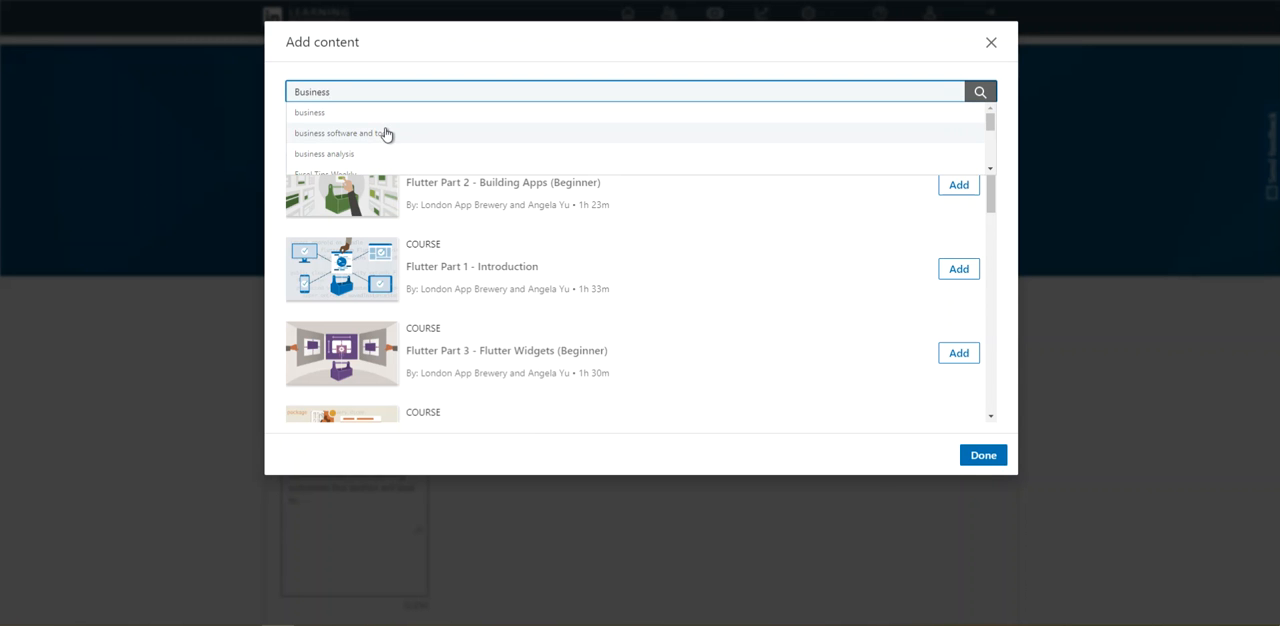
click(383, 135)
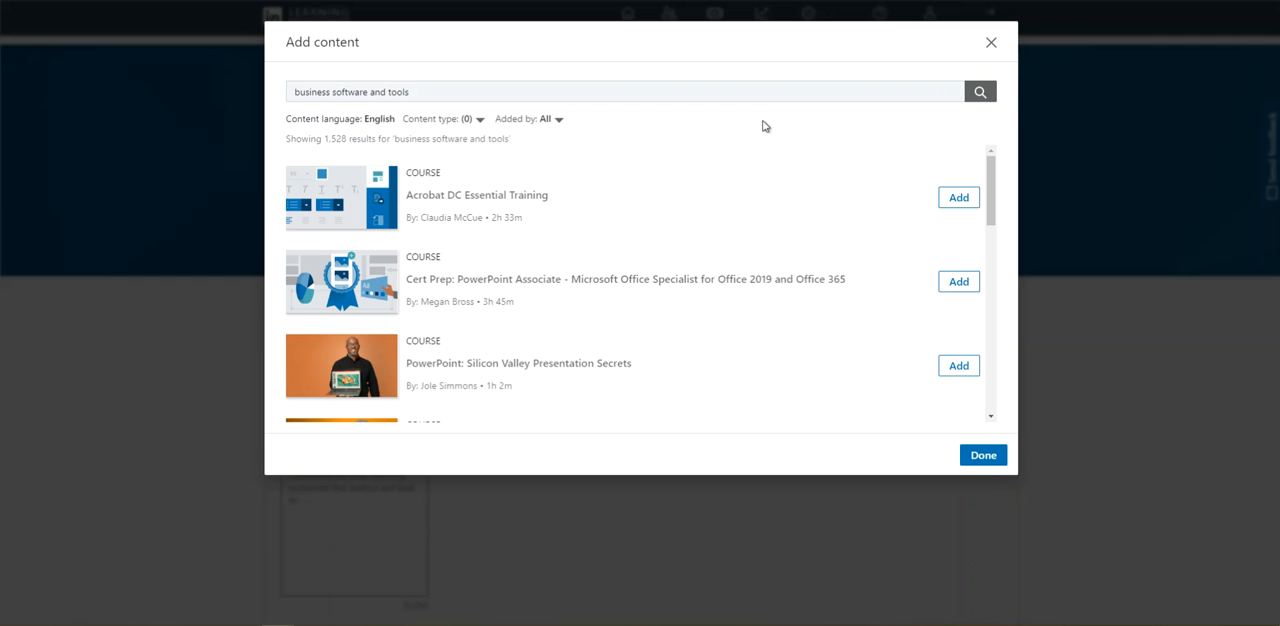
- Look through the content found for "business software and tools"
scroll(675, 205, down, 2)
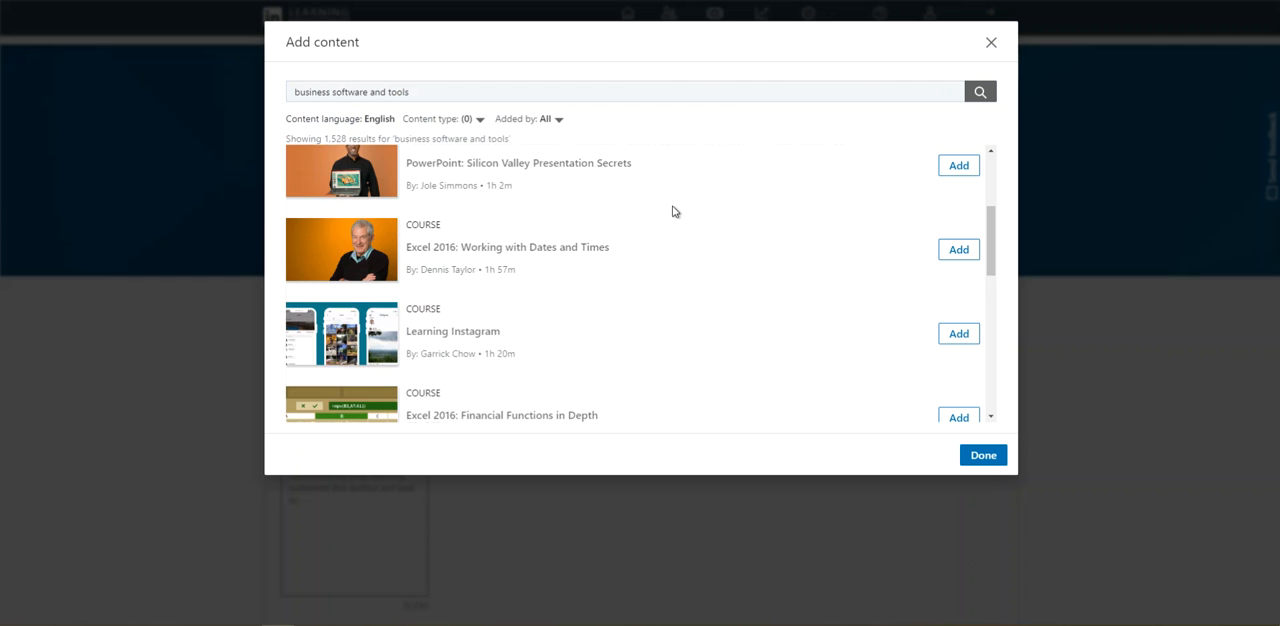
scroll(646, 252, down, 3)
scroll(646, 252, up, 1)
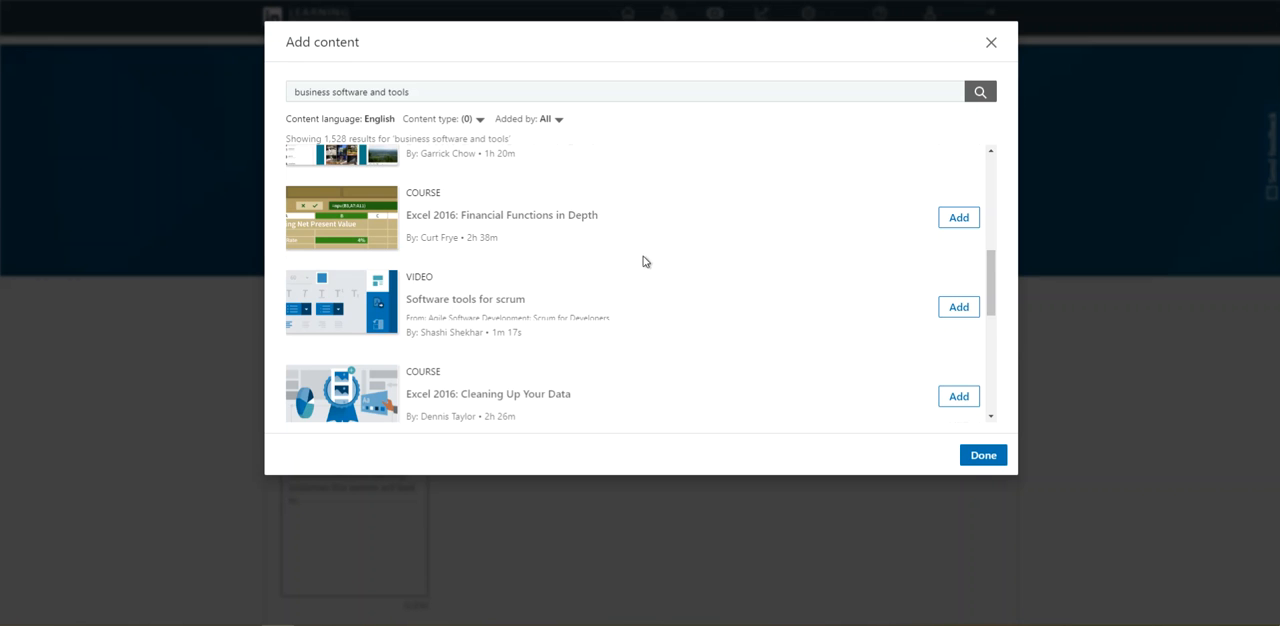
scroll(448, 284, up, 1)
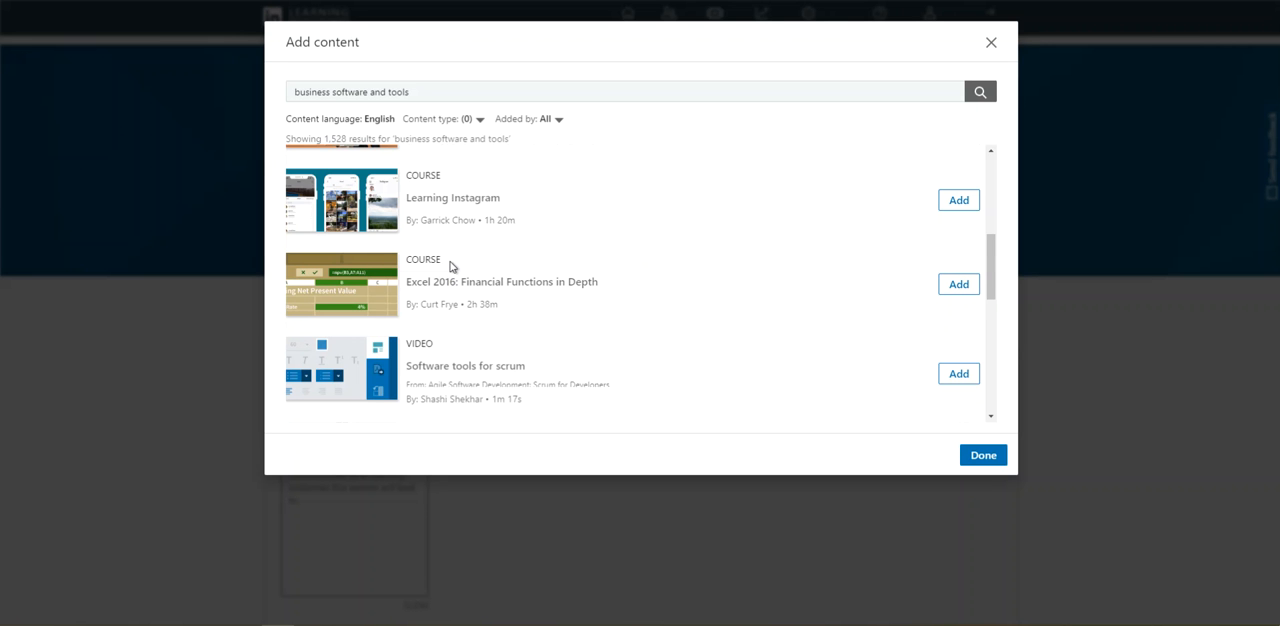
scroll(457, 283, down, 1)
scroll(460, 288, up, 1)
scroll(459, 287, up, 5)
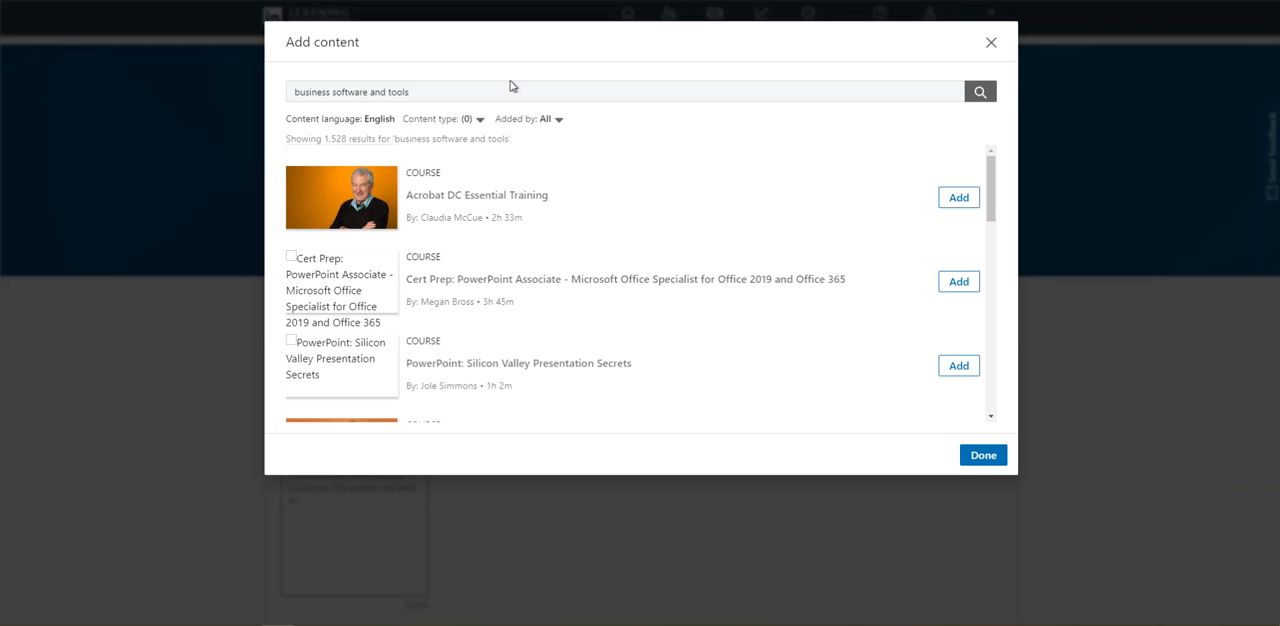
- Filter the search results by the Video content type and close the filter options
click(463, 121)
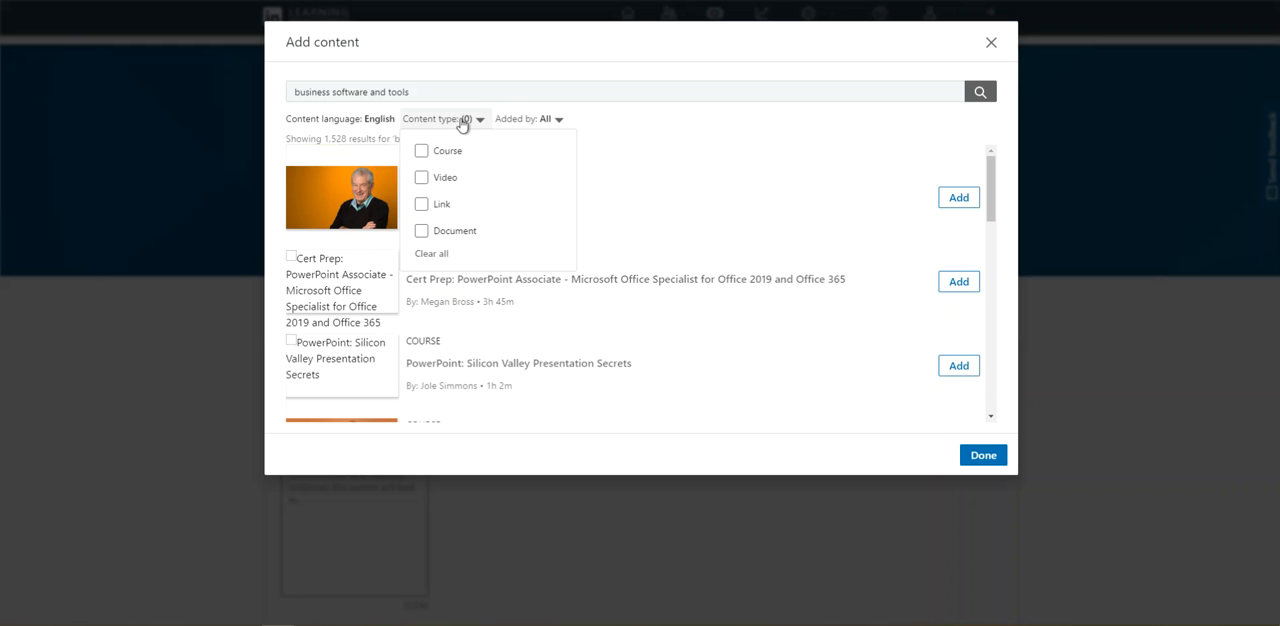
click(422, 180)
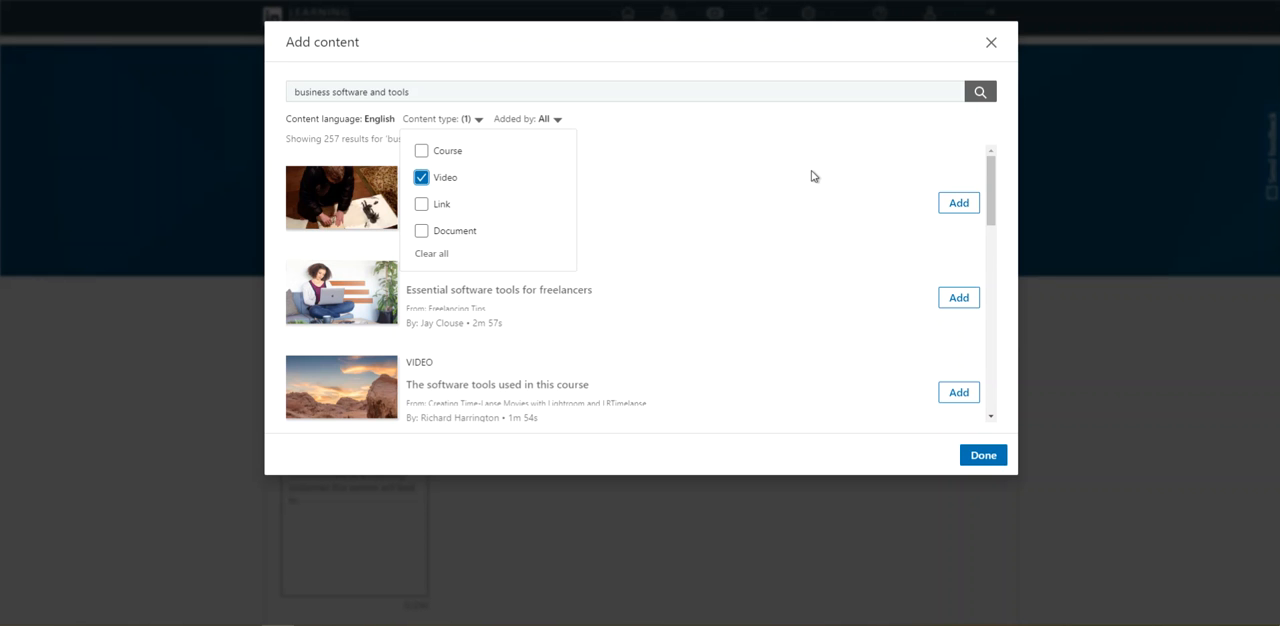
scroll(786, 228, down, 2)
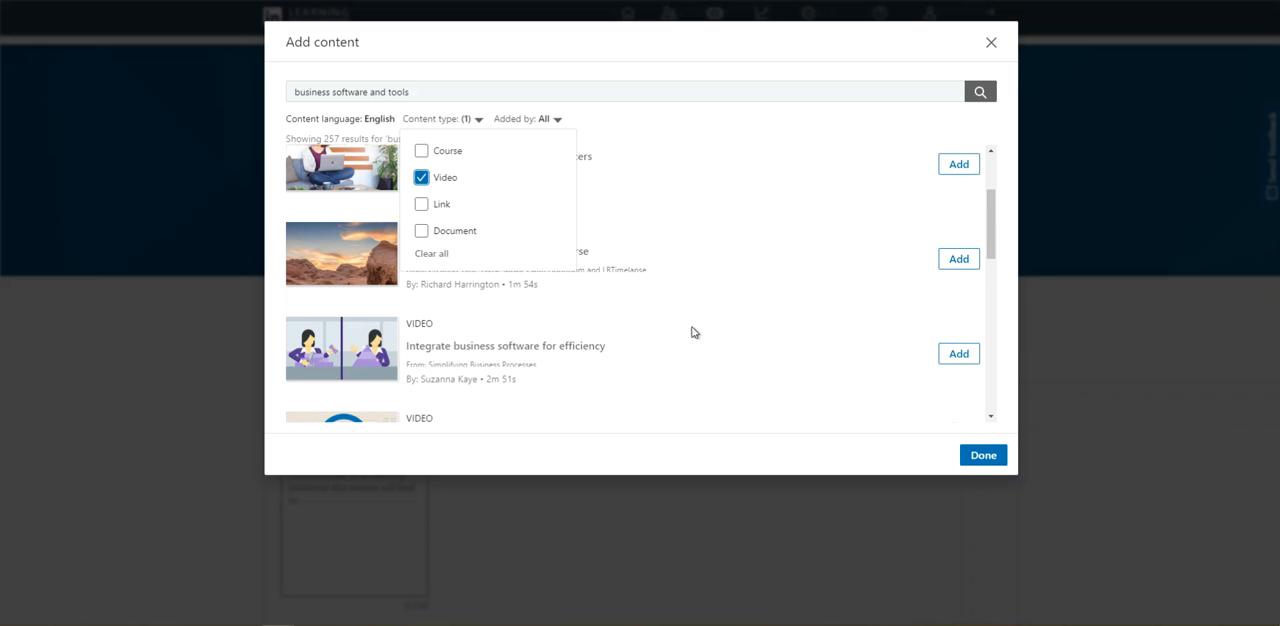
scroll(542, 373, down, 2)
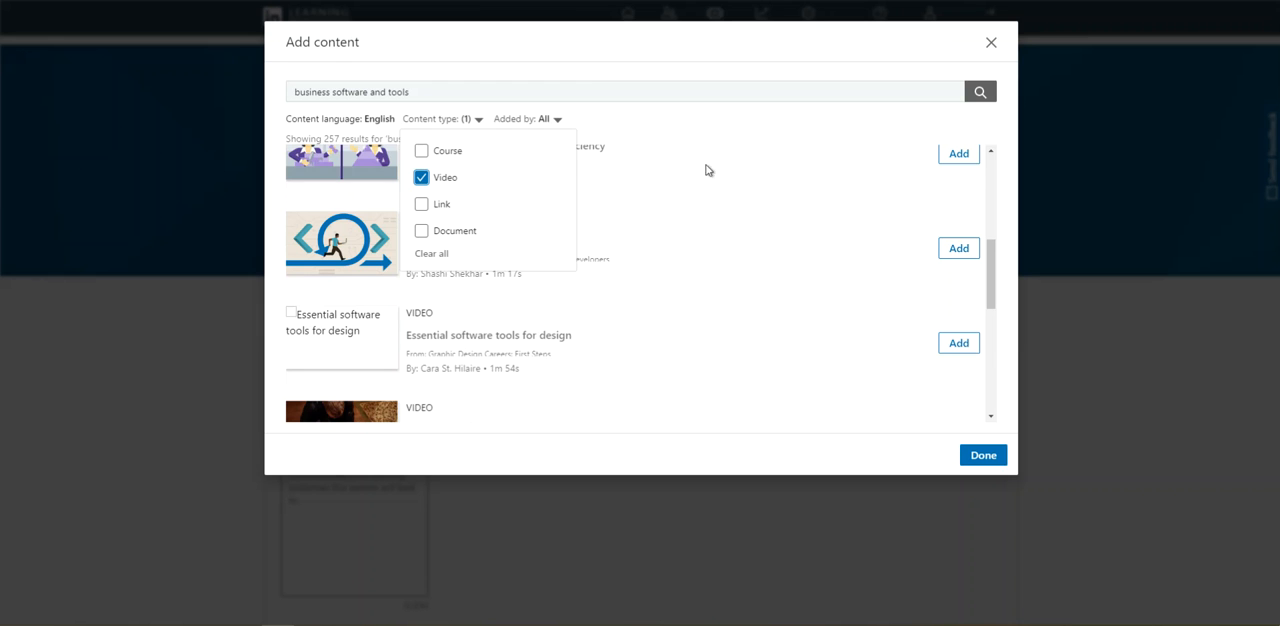
click(589, 86)
click(714, 47)
click(478, 119)
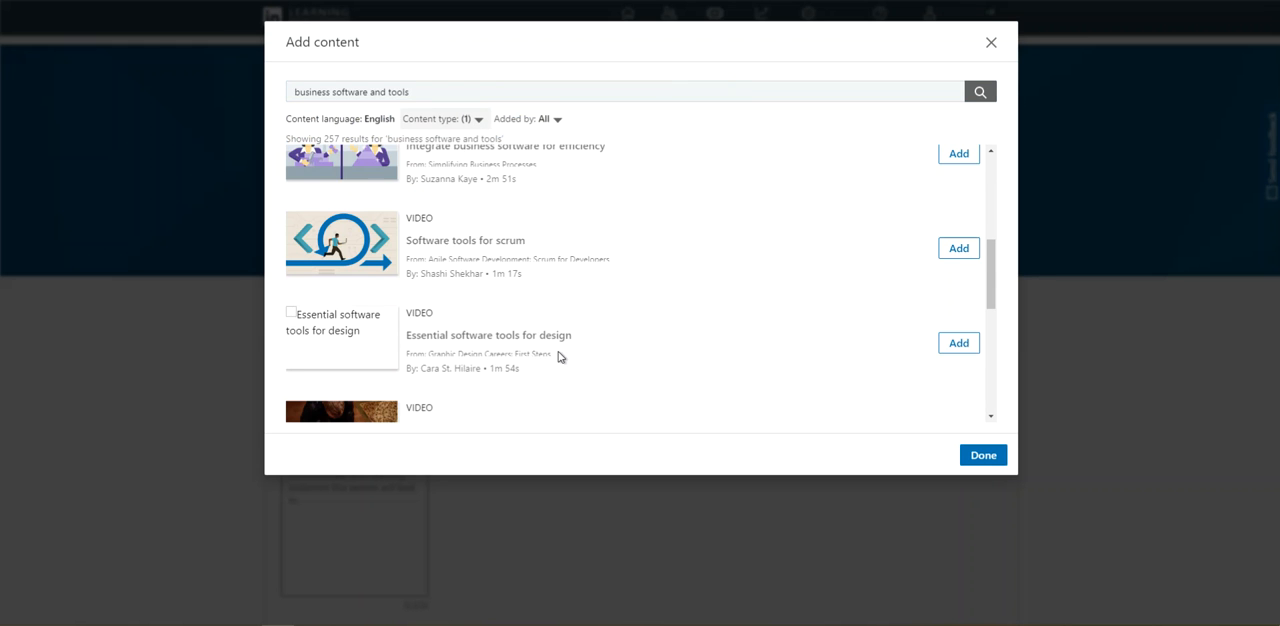
- Add the videos "Using software tools to help", "The software tools used in this course" and "Essential software tools for design" to the section
scroll(630, 258, up, 1)
scroll(630, 258, up, 2)
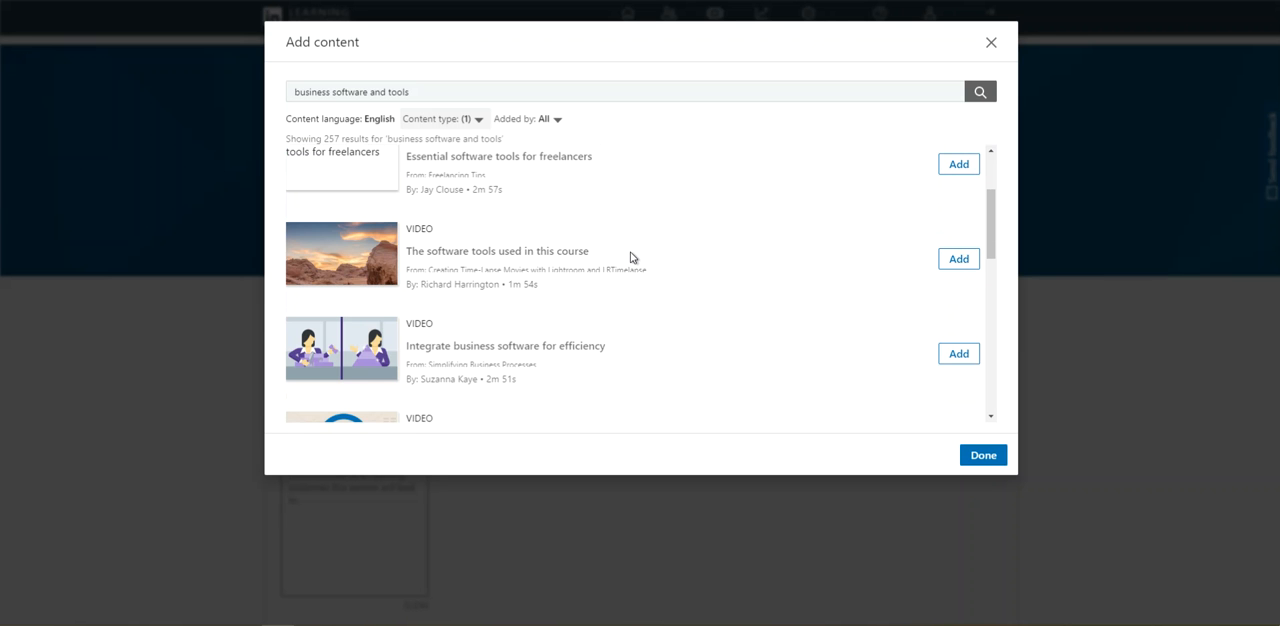
scroll(630, 257, up, 2)
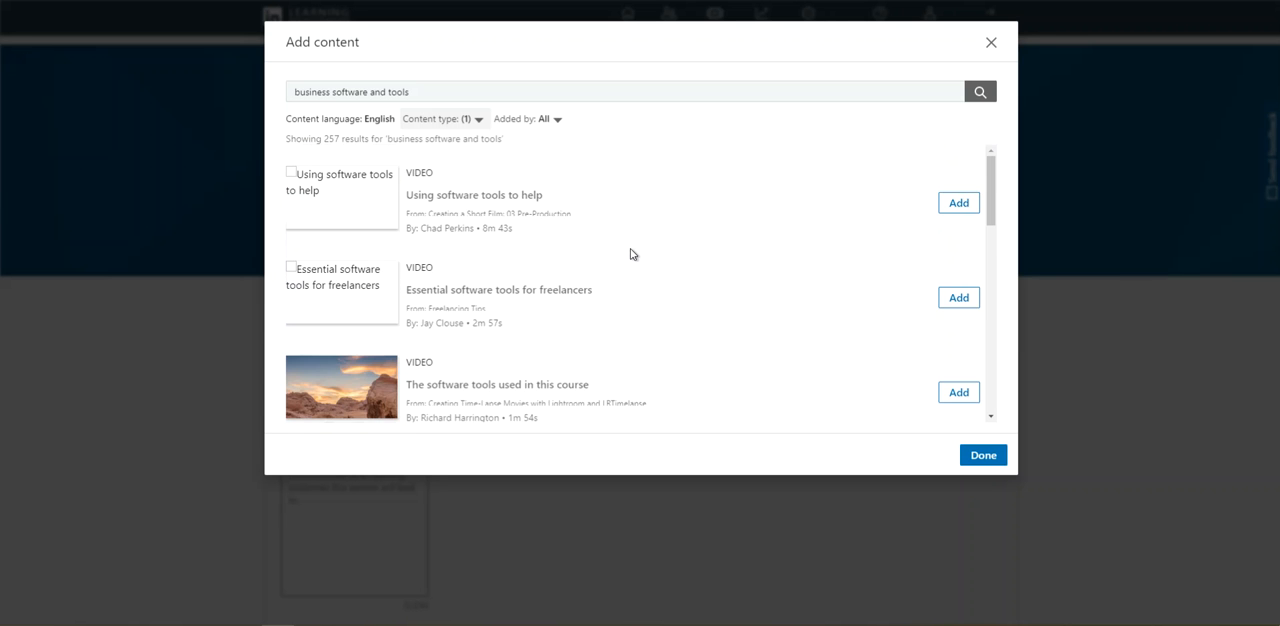
click(957, 203)
click(957, 405)
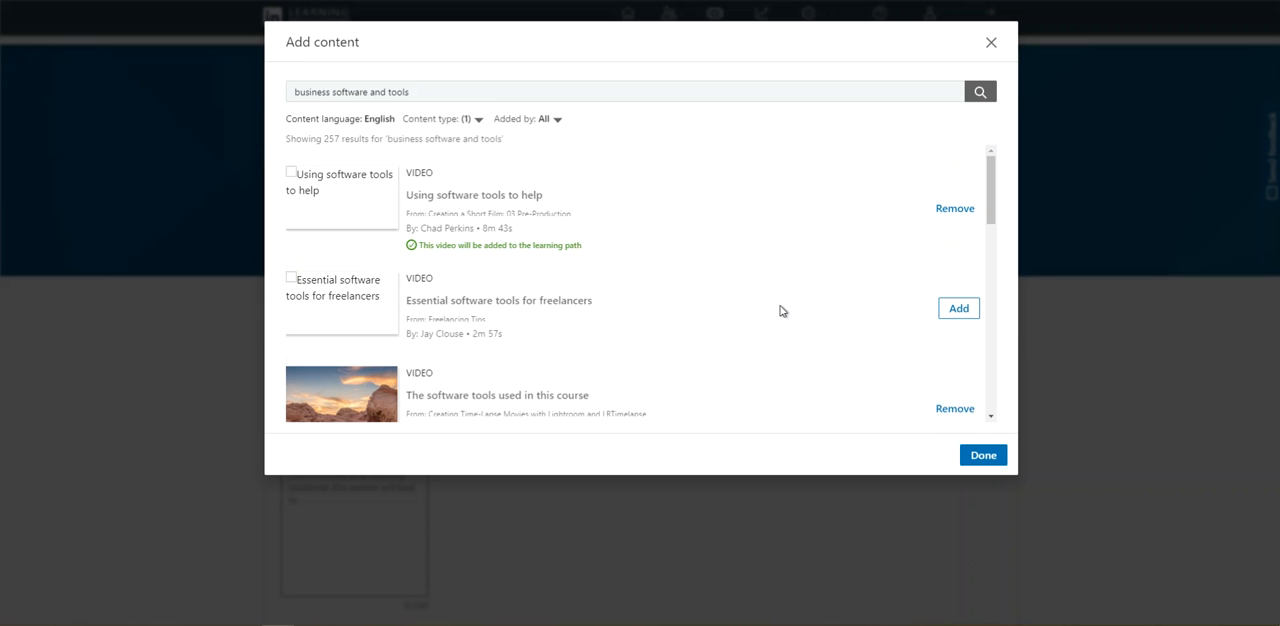
scroll(800, 330, down, 5)
click(950, 370)
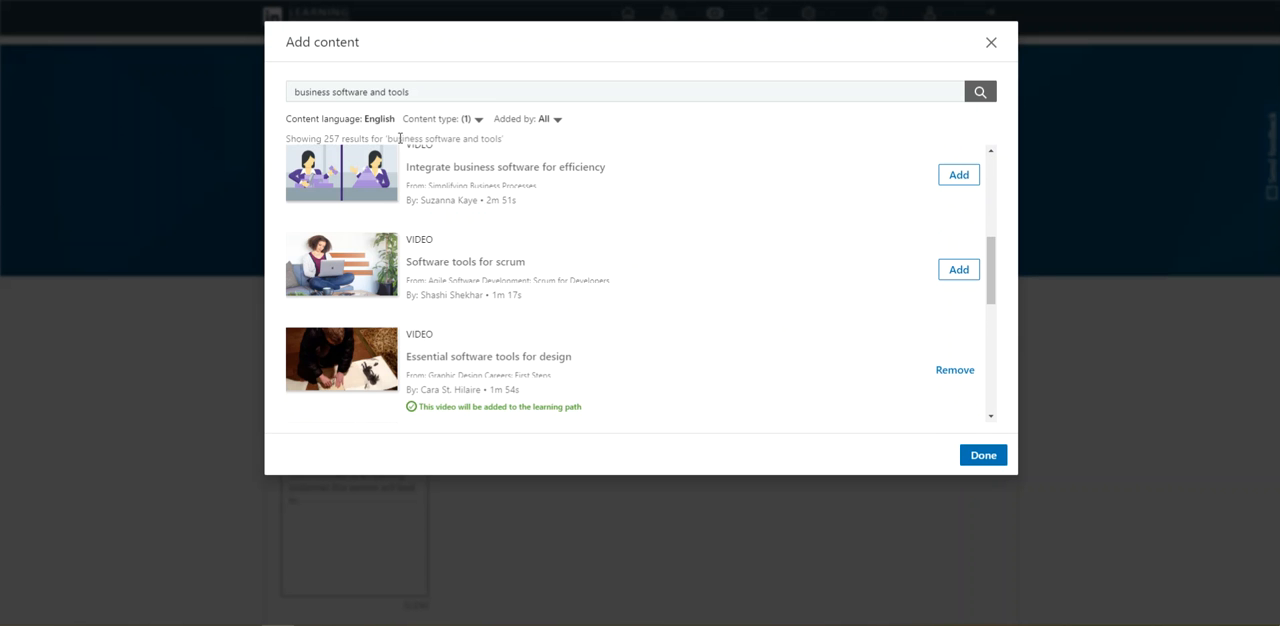
- Change the content search to the suggested term "business"
click(402, 91)
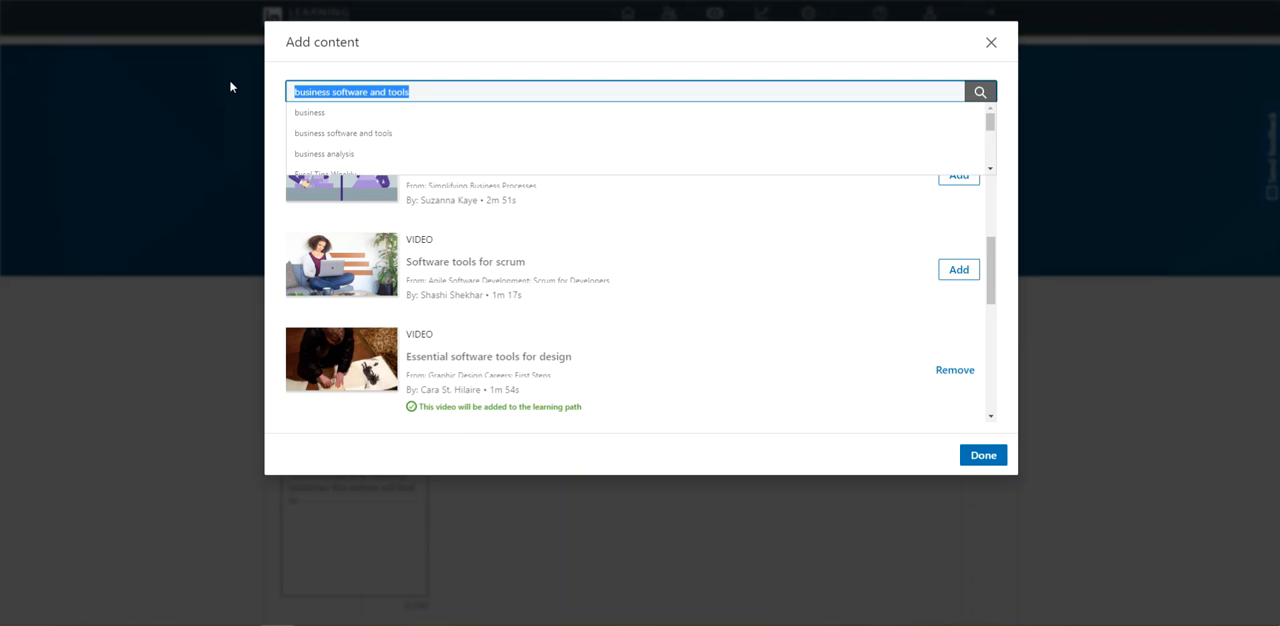
click(322, 114)
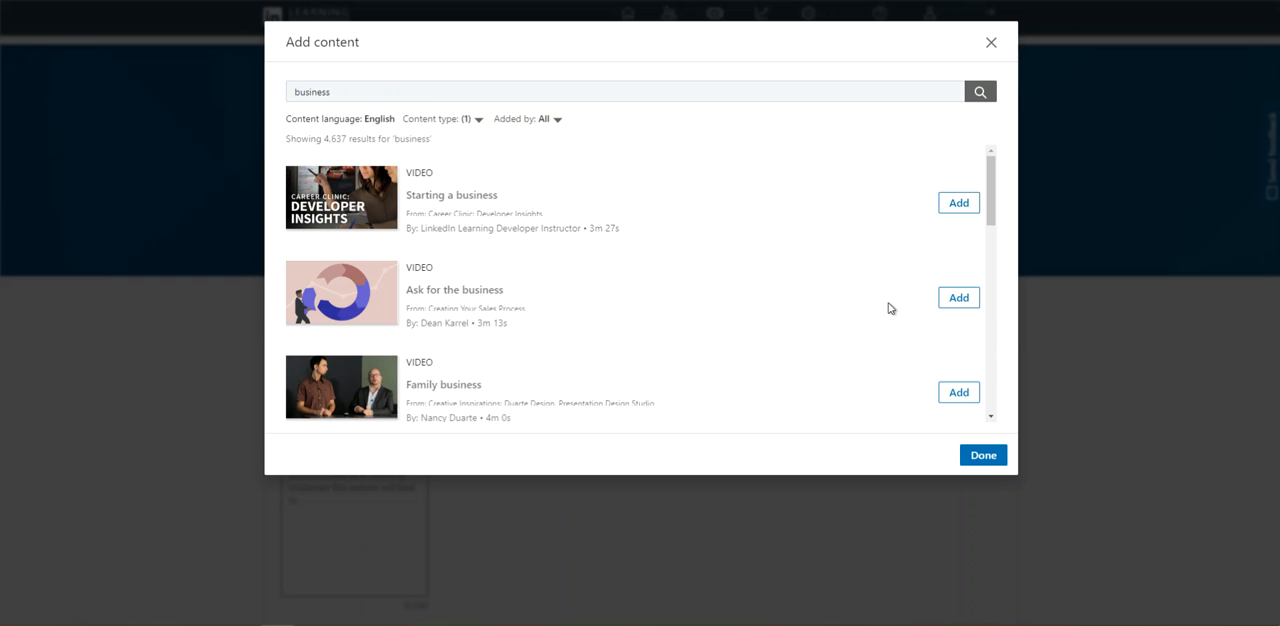
- Add the videos "Ask for the business" and "Writing a business plan" to the section and finish adding content
click(958, 298)
scroll(871, 329, down, 3)
click(957, 353)
scroll(768, 306, up, 3)
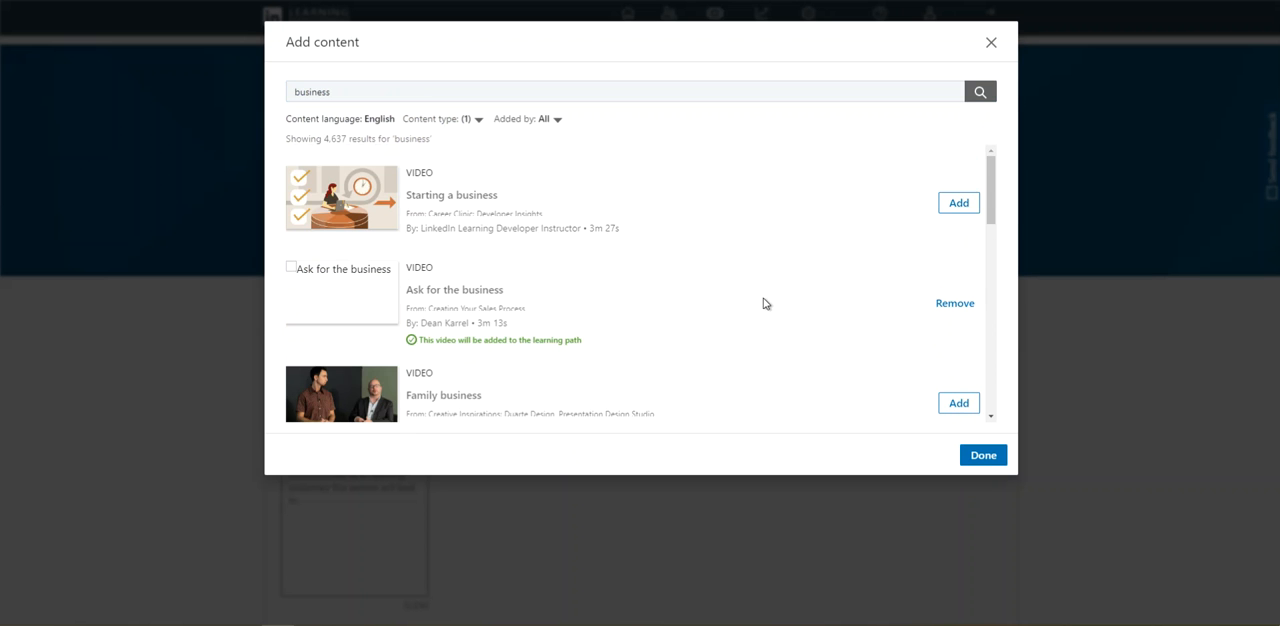
click(988, 458)
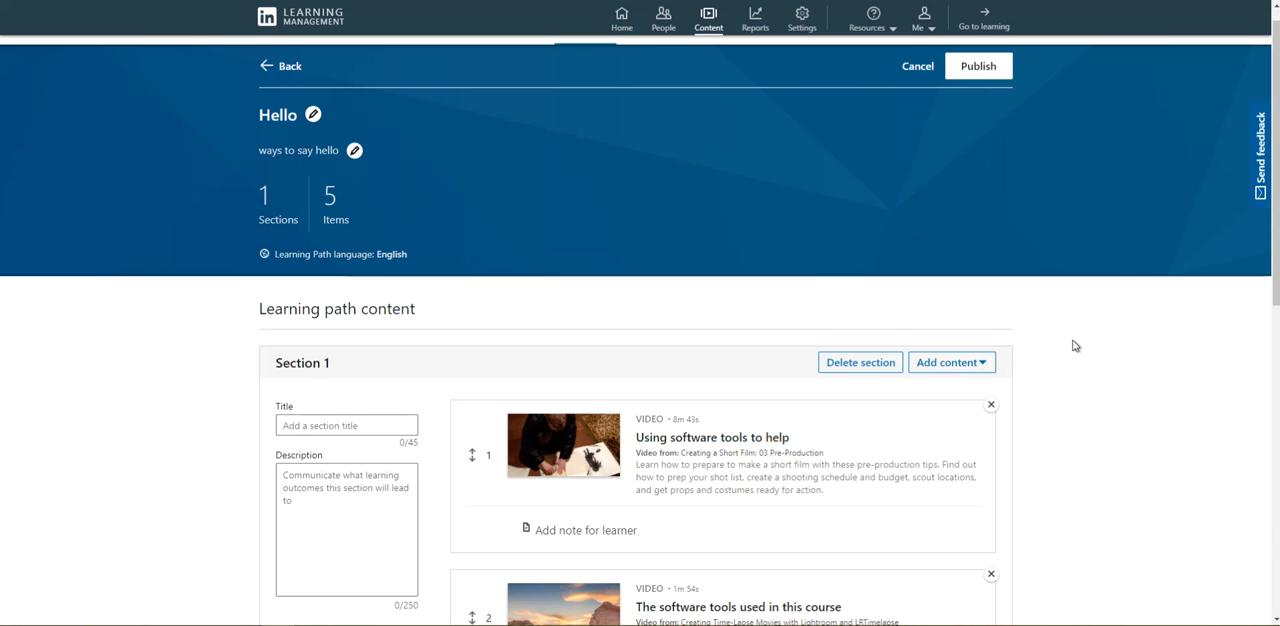
- Move the video "Ask for the business" up to second place in Section 1, directly after "Using software tools to help"
scroll(1072, 346, down, 2)
scroll(1060, 338, down, 5)
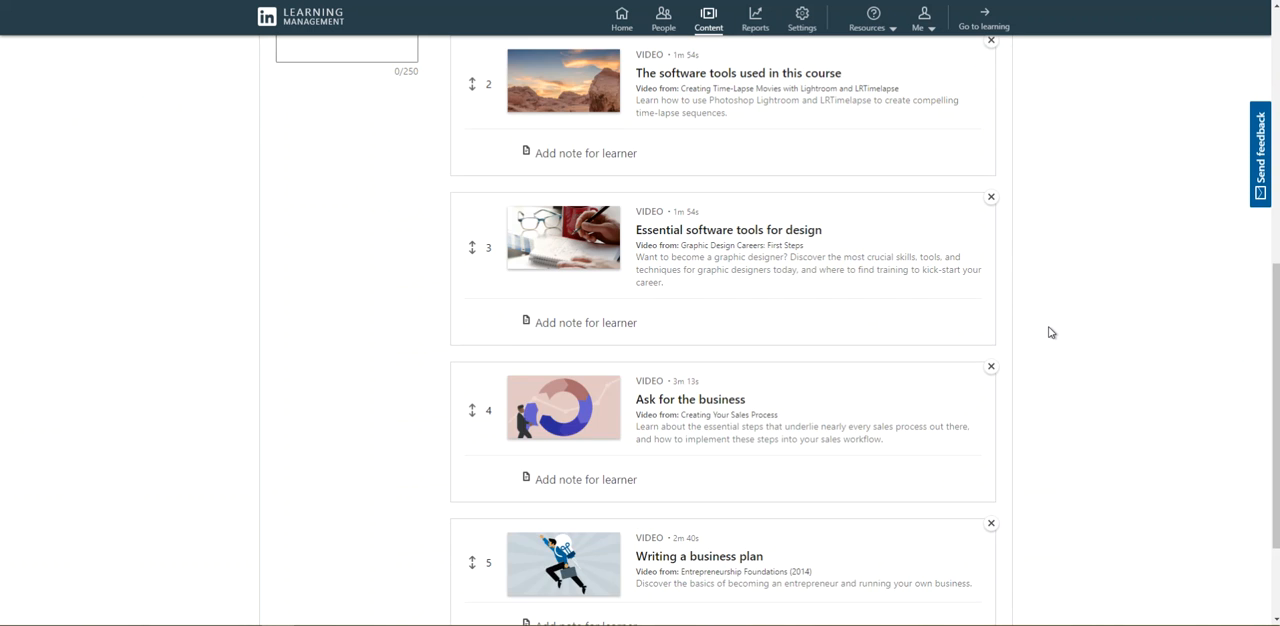
scroll(1051, 332, down, 1)
scroll(1051, 330, up, 1)
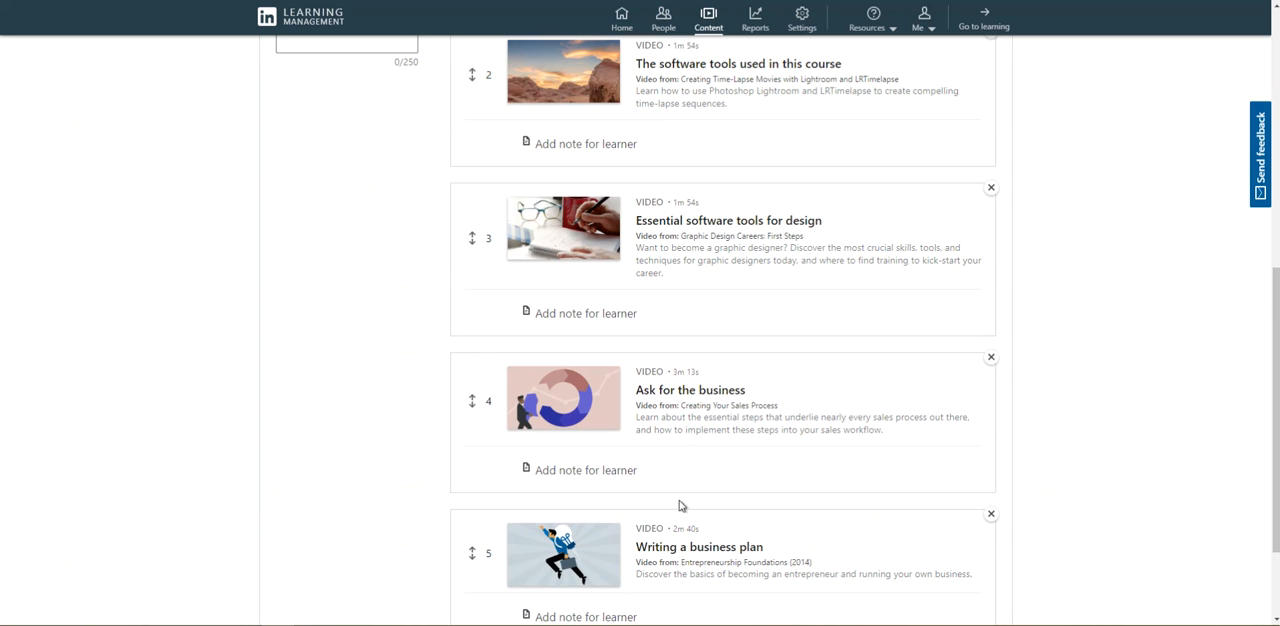
drag(468, 400, 457, 180)
- Add a new section to the learning path below Section 1
scroll(912, 262, up, 3)
scroll(912, 262, up, 1)
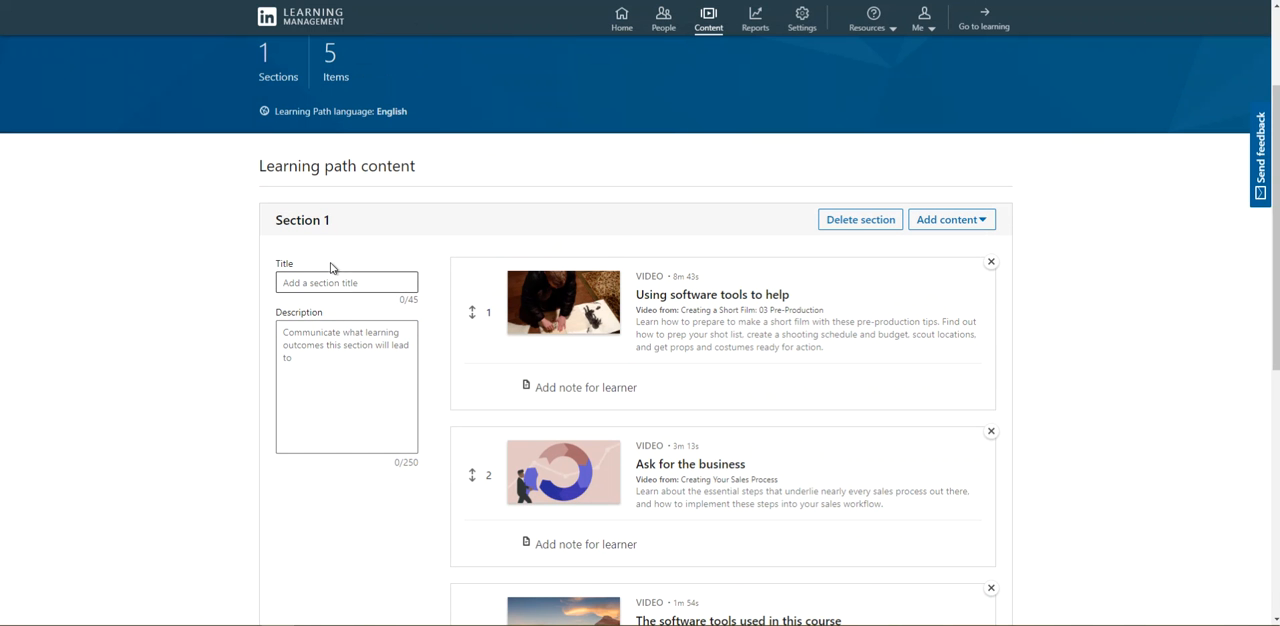
scroll(331, 285, down, 5)
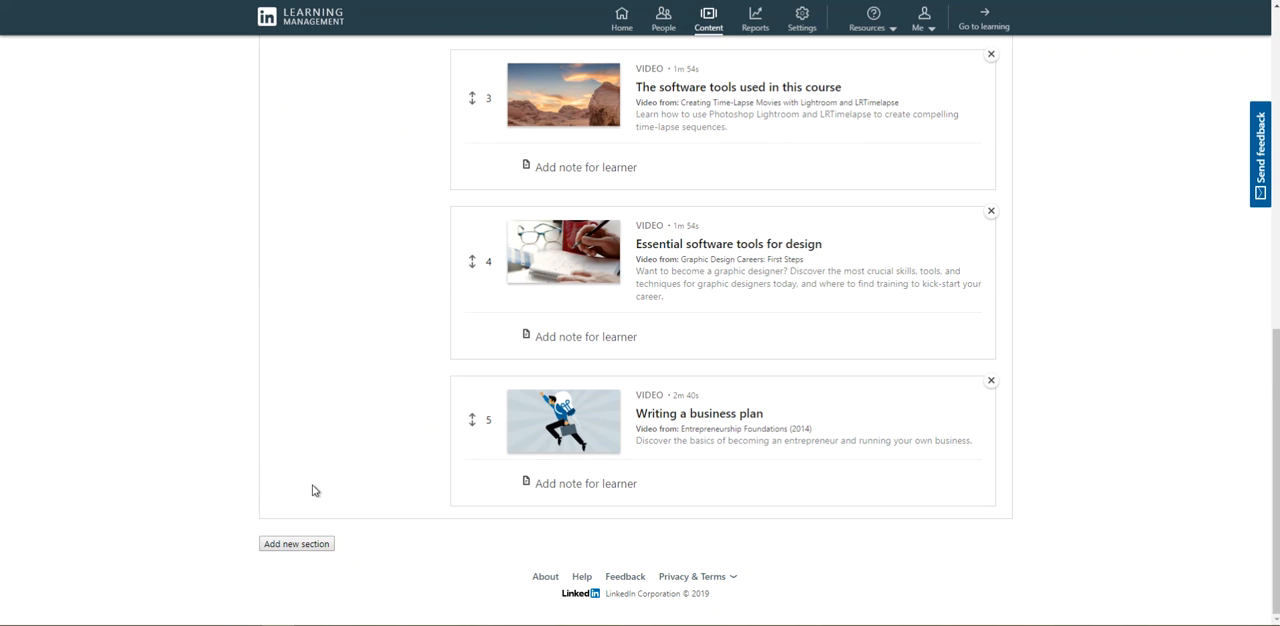
click(297, 544)
scroll(632, 527, up, 6)
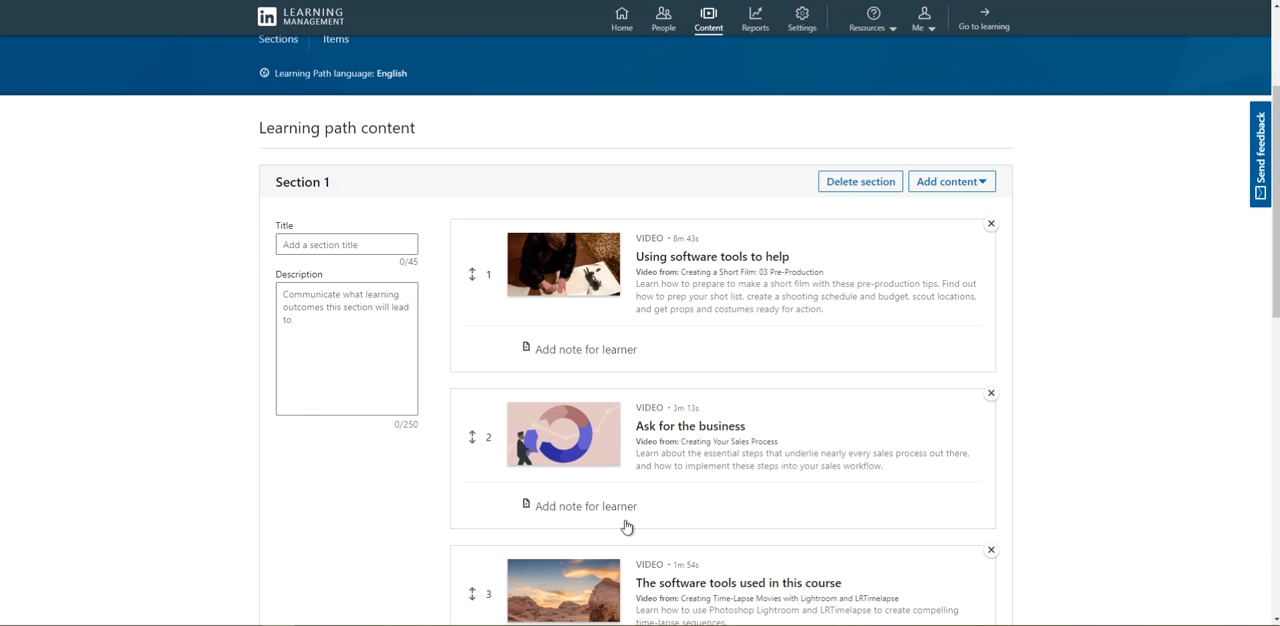
click(890, 180)
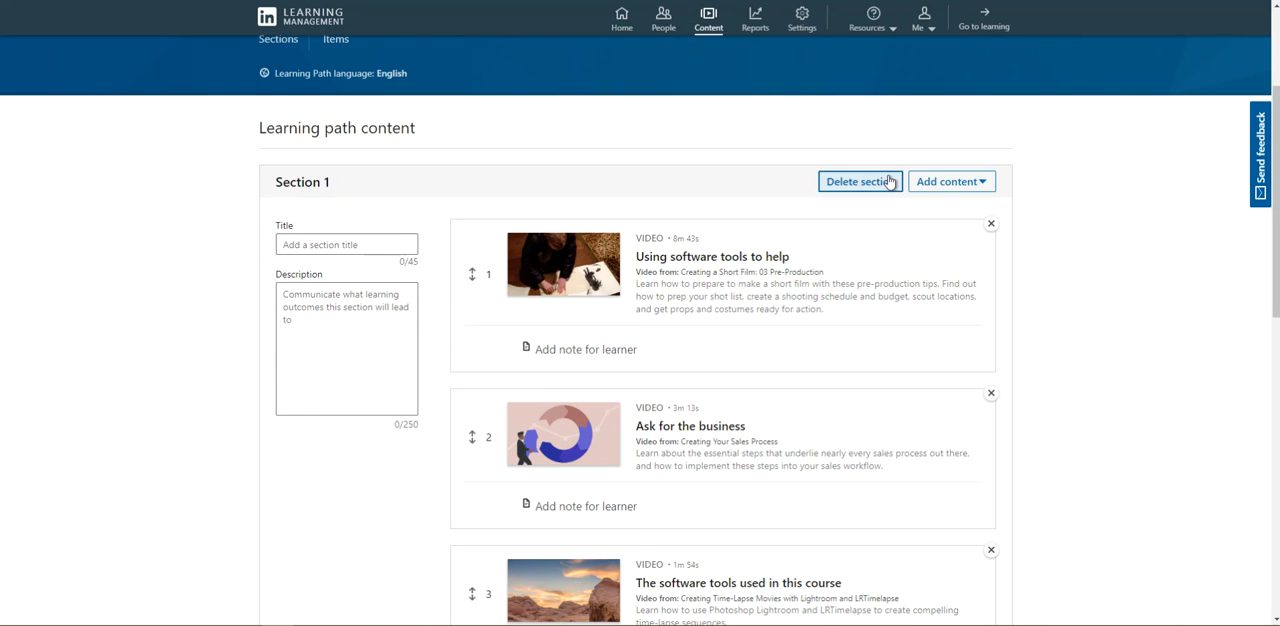